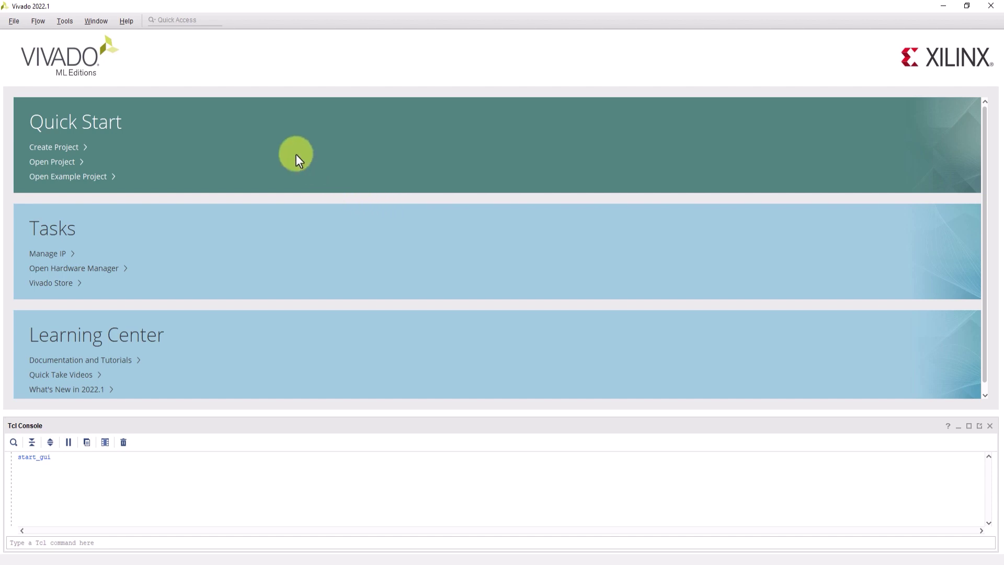
- Set the ActiveHDL install path under 3rd Party Simulators to C:/Aldec/Active-HDL-13-x64_2/bin
{"action": "left_click", "coordinate": [65, 20]}
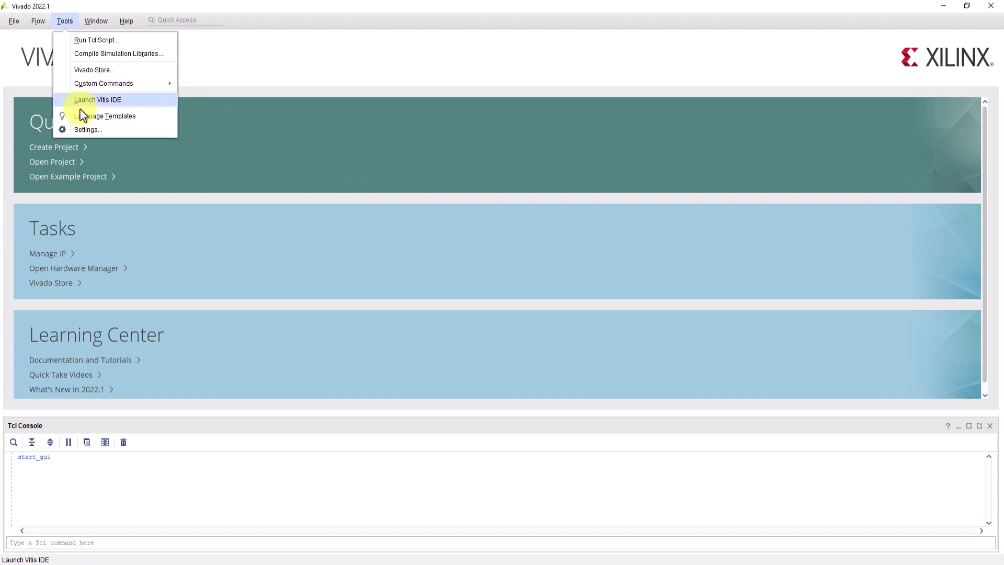
{"action": "left_click", "coordinate": [86, 128]}
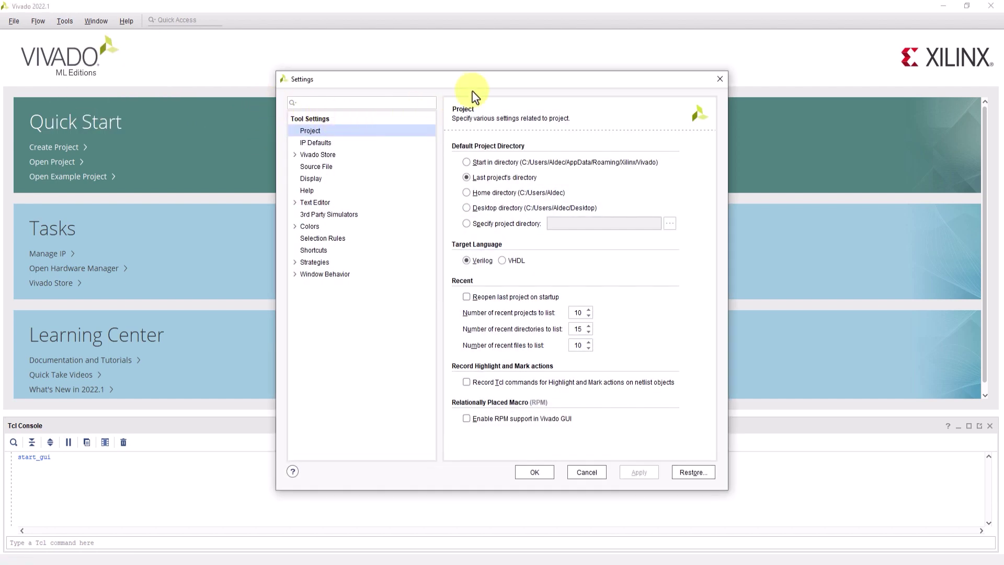
{"action": "left_click", "coordinate": [342, 216]}
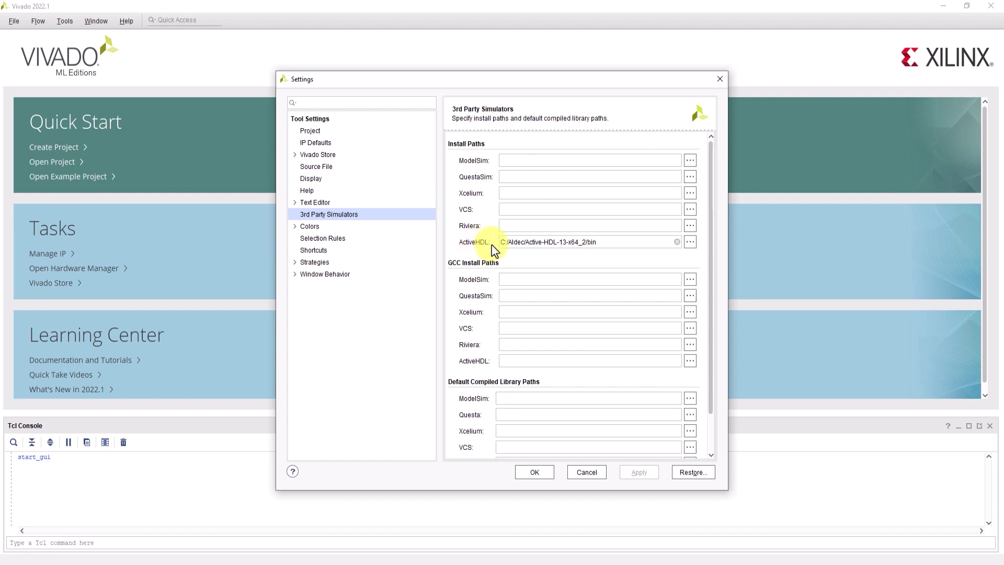
{"action": "left_click", "coordinate": [605, 241]}
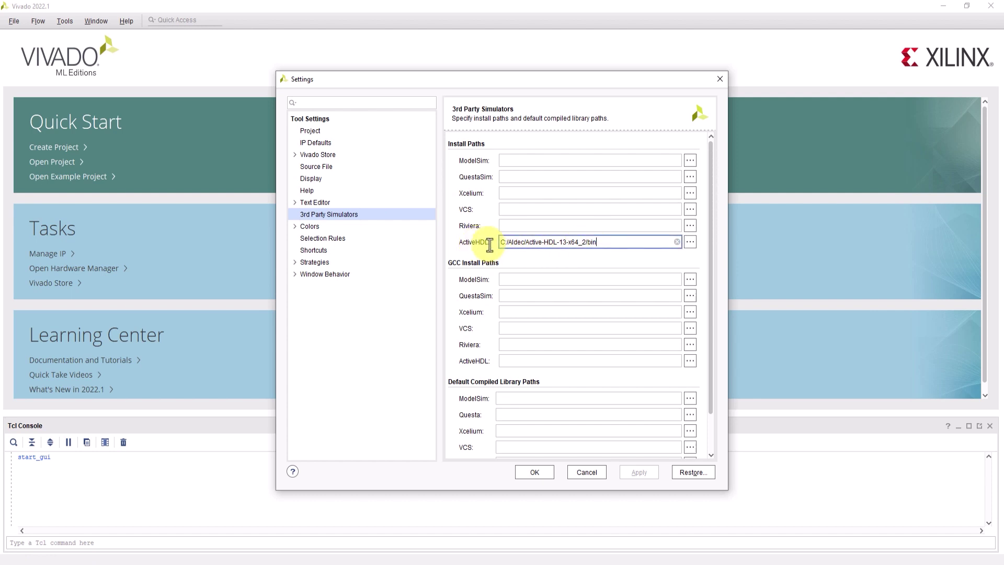
{"action": "left_click", "coordinate": [500, 241], "text": "shift"}
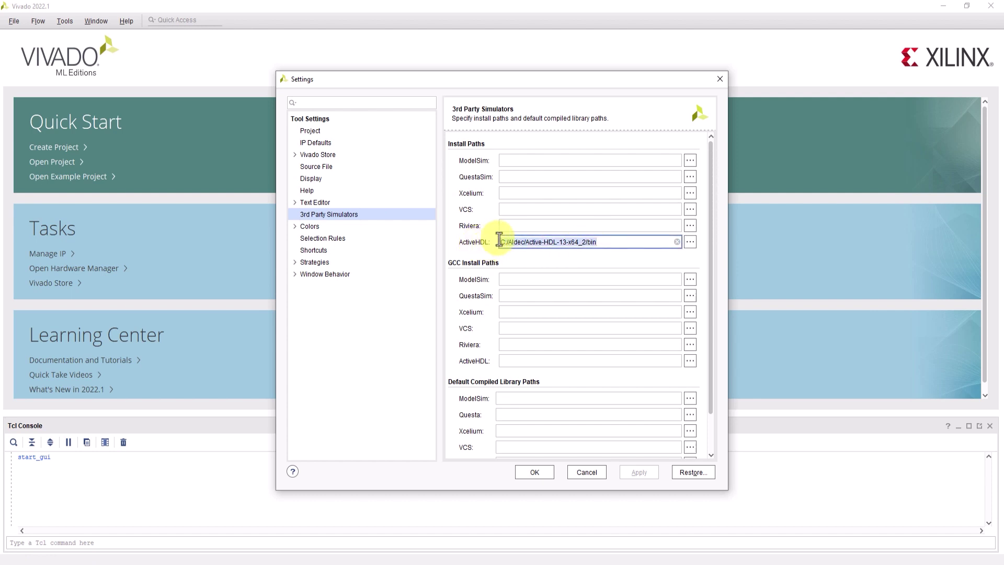
{"action": "left_click", "coordinate": [631, 243]}
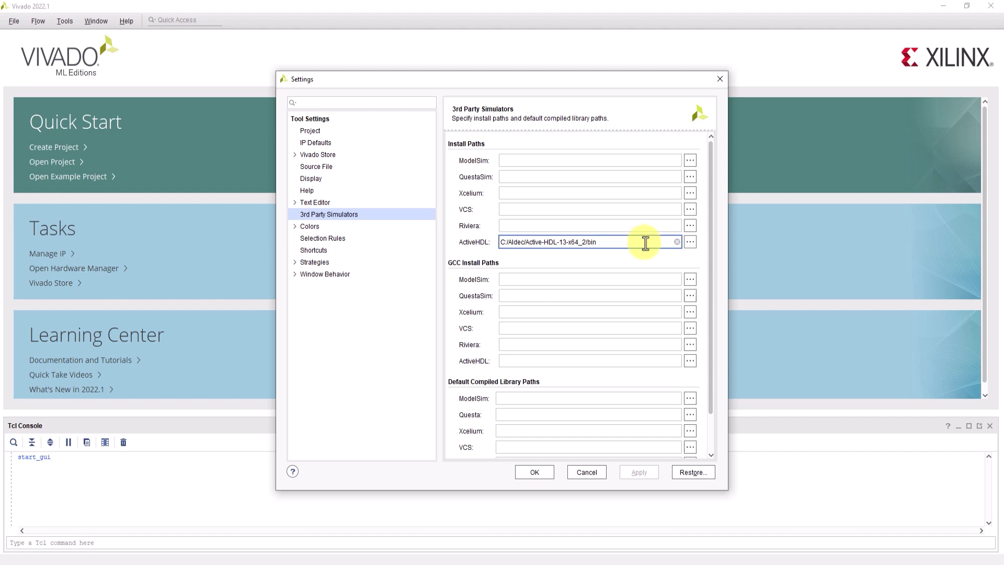
{"action": "left_click", "coordinate": [690, 244]}
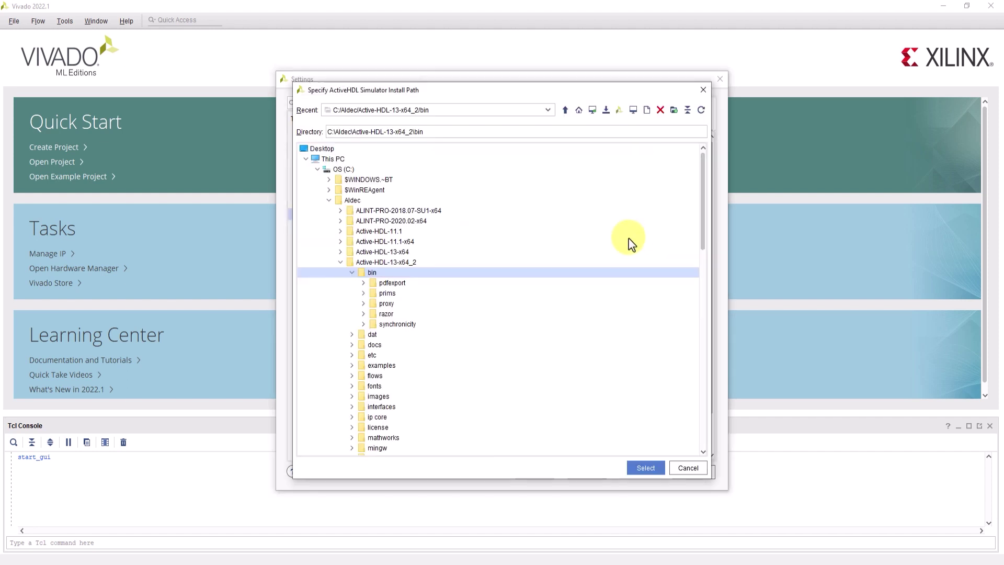
{"action": "left_click", "coordinate": [396, 263]}
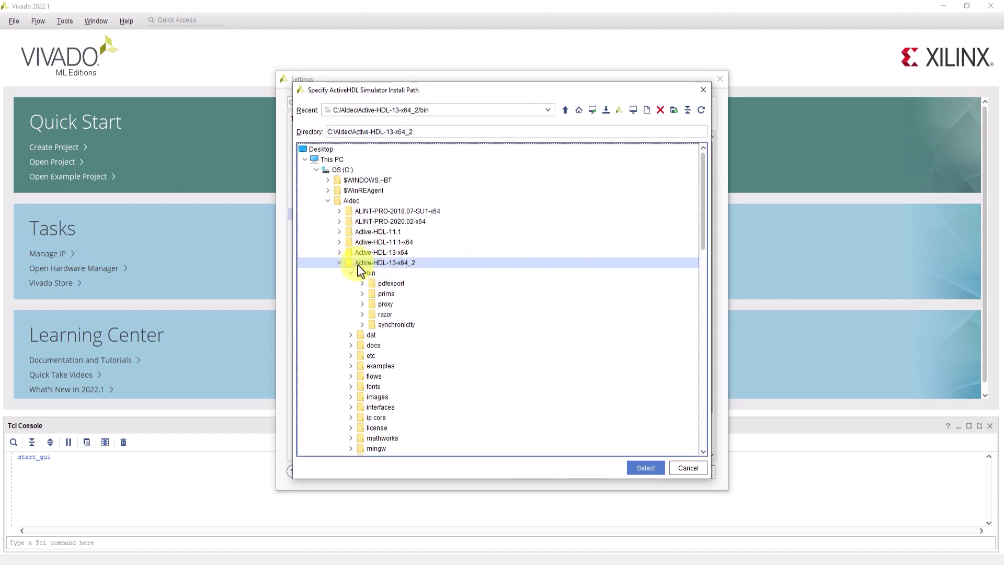
{"action": "left_click", "coordinate": [370, 273]}
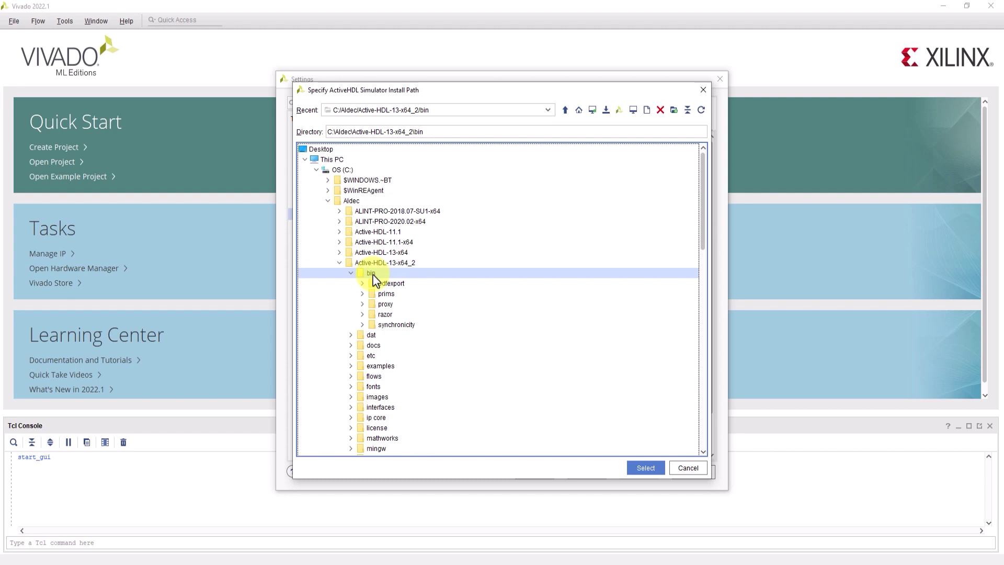
{"action": "left_click", "coordinate": [682, 472]}
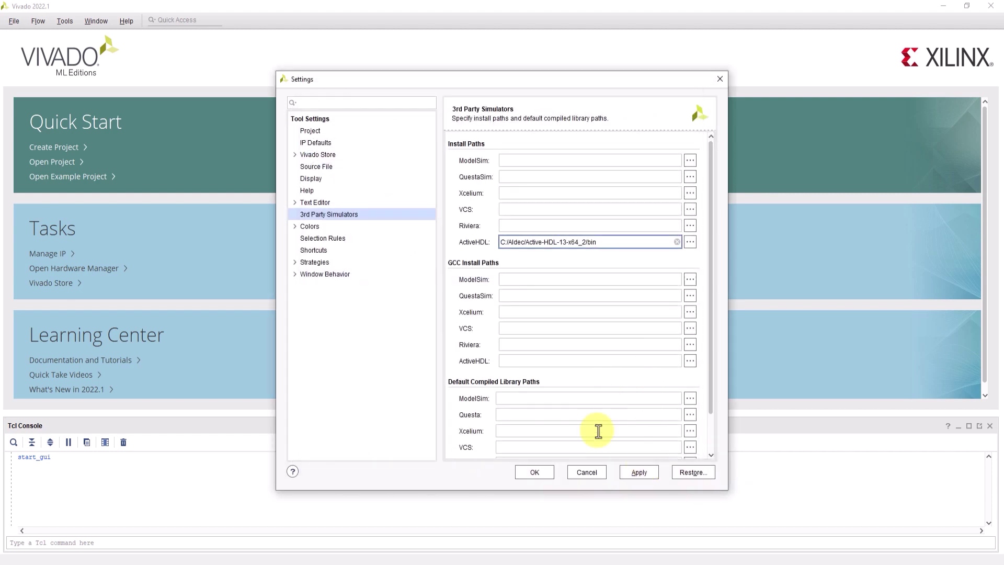
{"action": "left_click", "coordinate": [534, 472]}
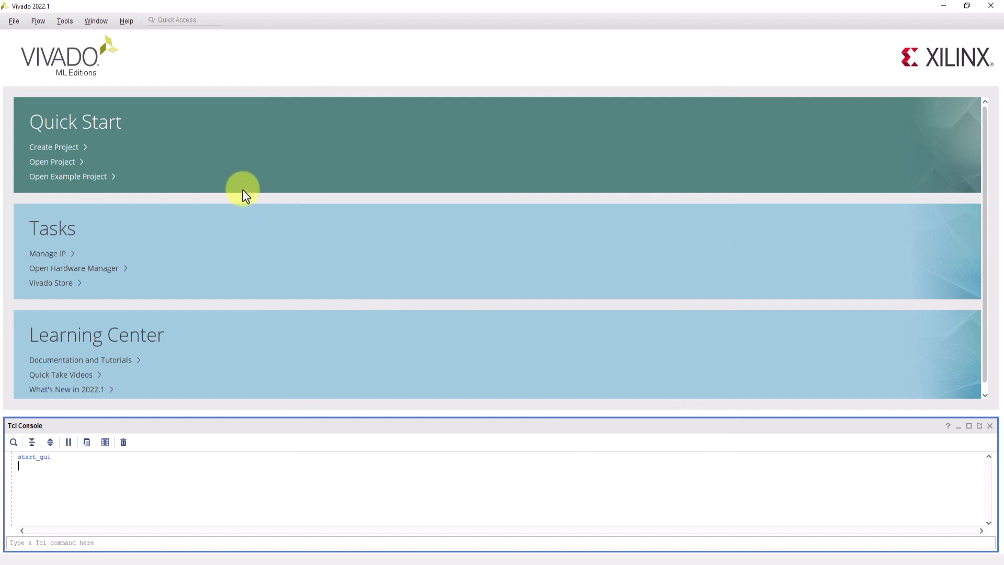
{"action": "left_click", "coordinate": [65, 21]}
{"action": "mouse_move", "coordinate": [96, 21]}
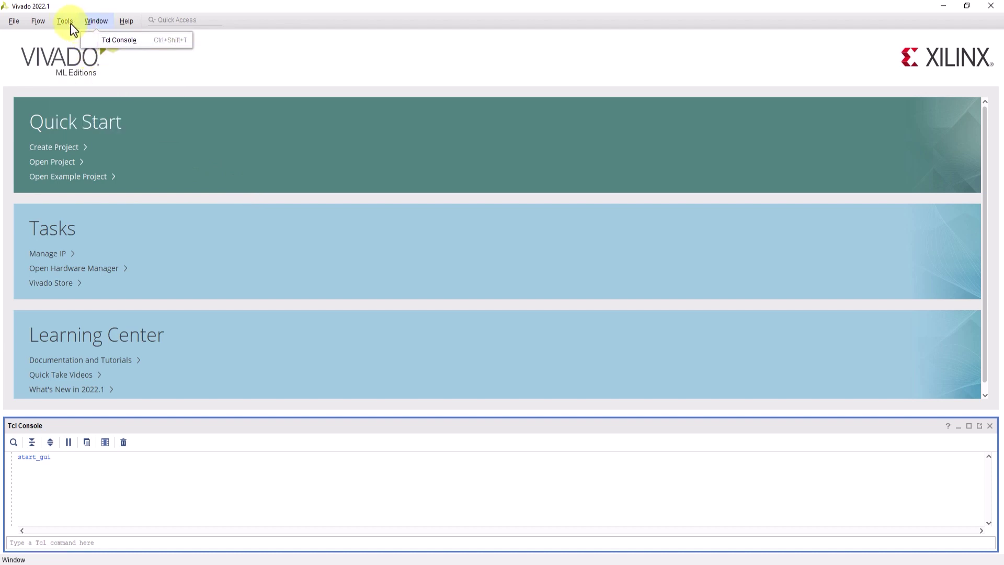
{"action": "mouse_move", "coordinate": [66, 21]}
{"action": "left_click", "coordinate": [79, 68]}
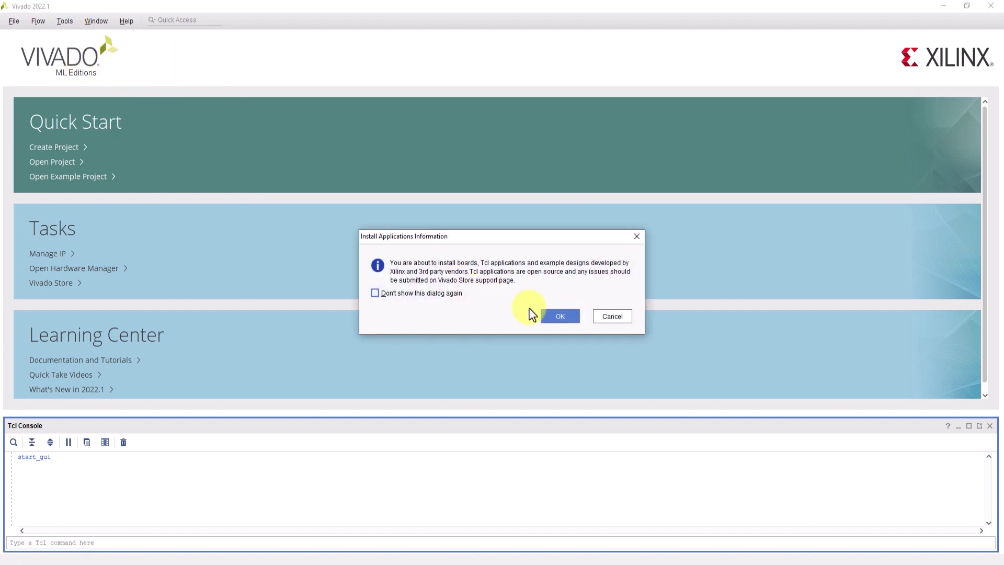
{"action": "left_click", "coordinate": [559, 316]}
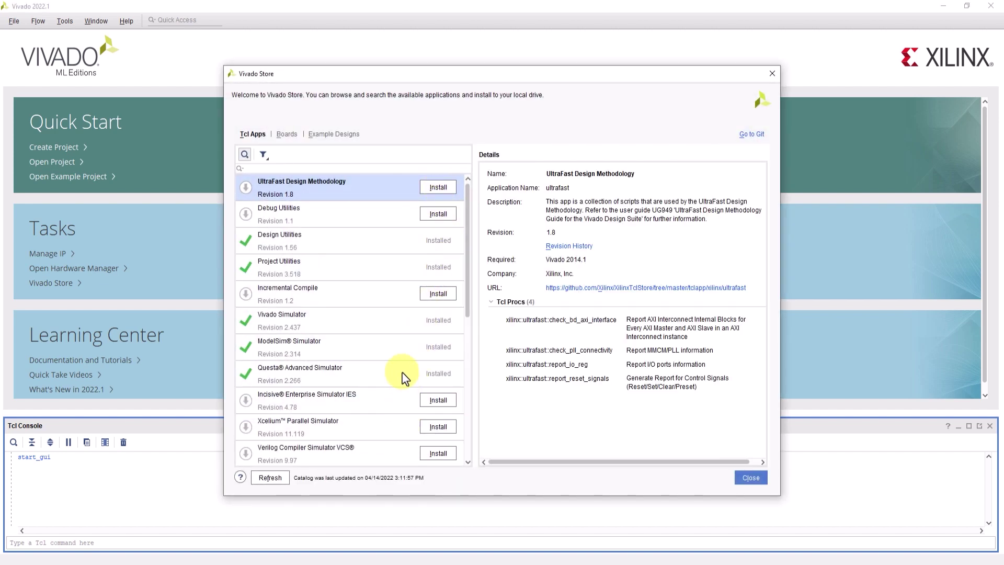
{"action": "scroll", "coordinate": [330, 262], "scroll_direction": "down", "scroll_amount": 4}
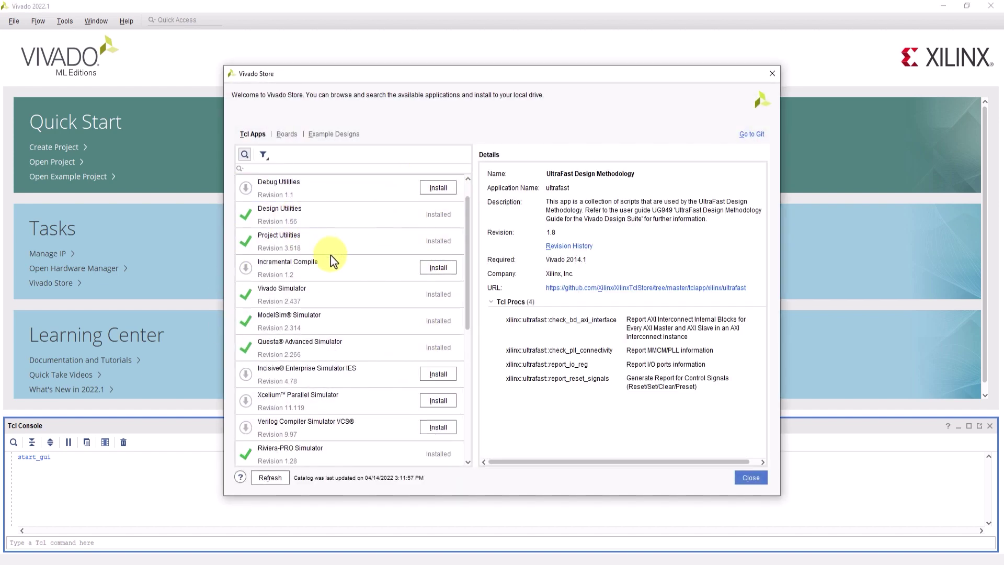
{"action": "scroll", "coordinate": [335, 277], "scroll_direction": "down", "scroll_amount": 1}
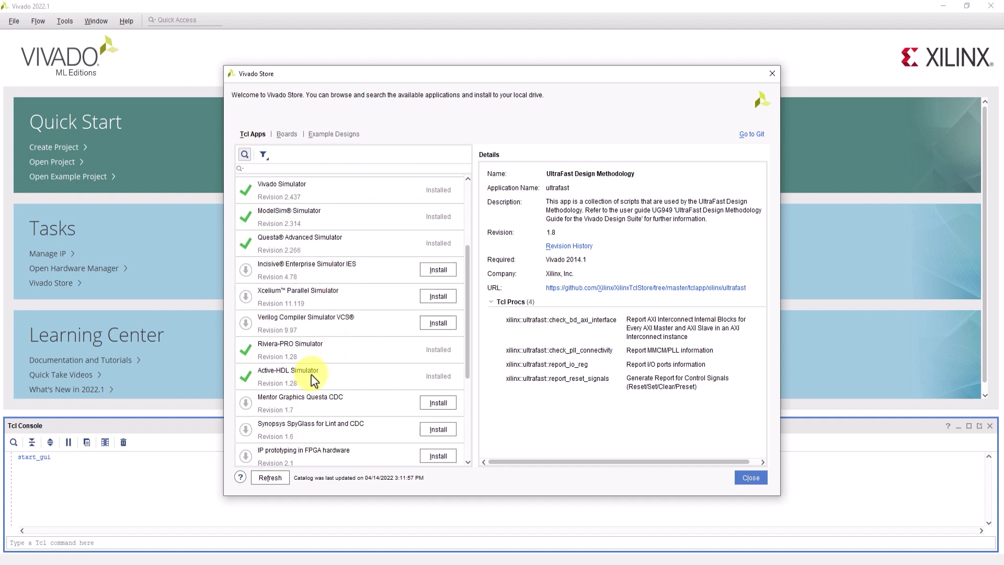
{"action": "left_click", "coordinate": [317, 376]}
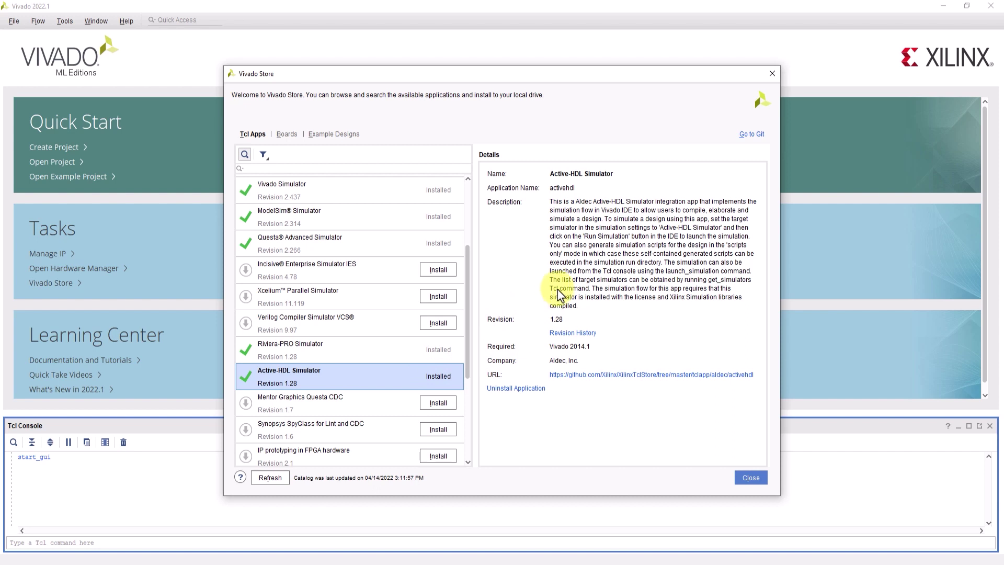
{"action": "left_click", "coordinate": [751, 478]}
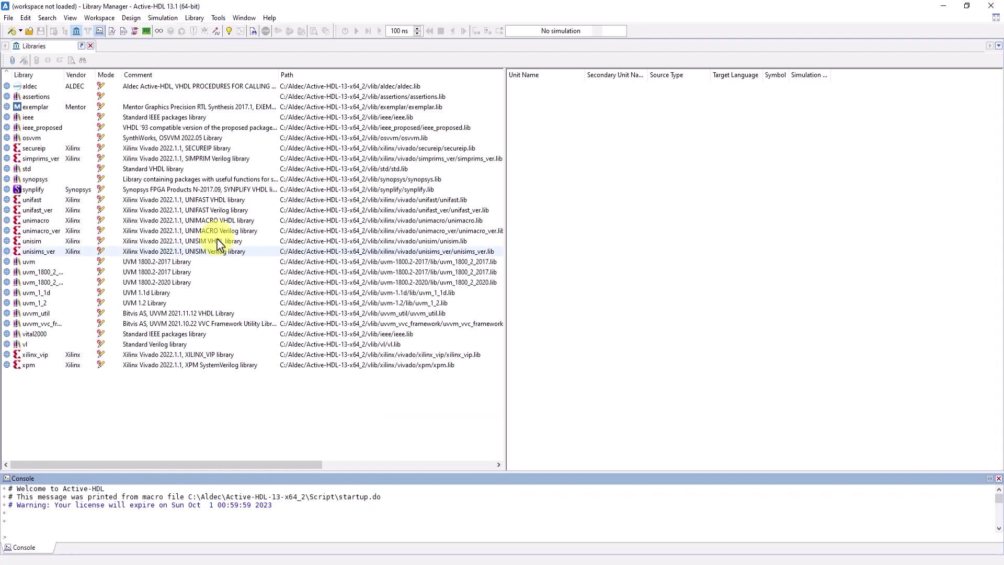
{"action": "left_click", "coordinate": [49, 151]}
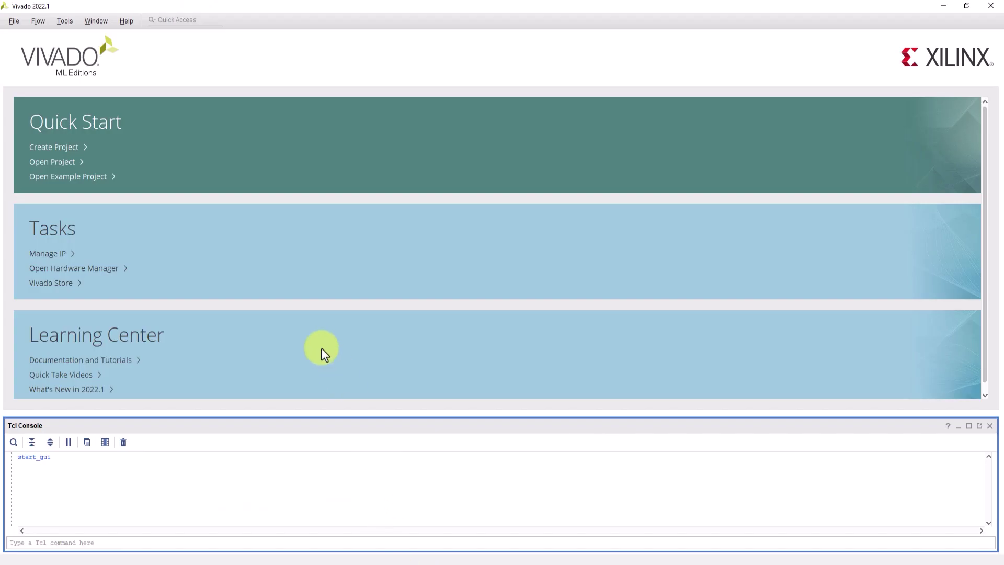
- In Compile Simulation Libraries, choose Active-HDL Simulator as the target and leave the library location unchanged
{"action": "left_click", "coordinate": [65, 21]}
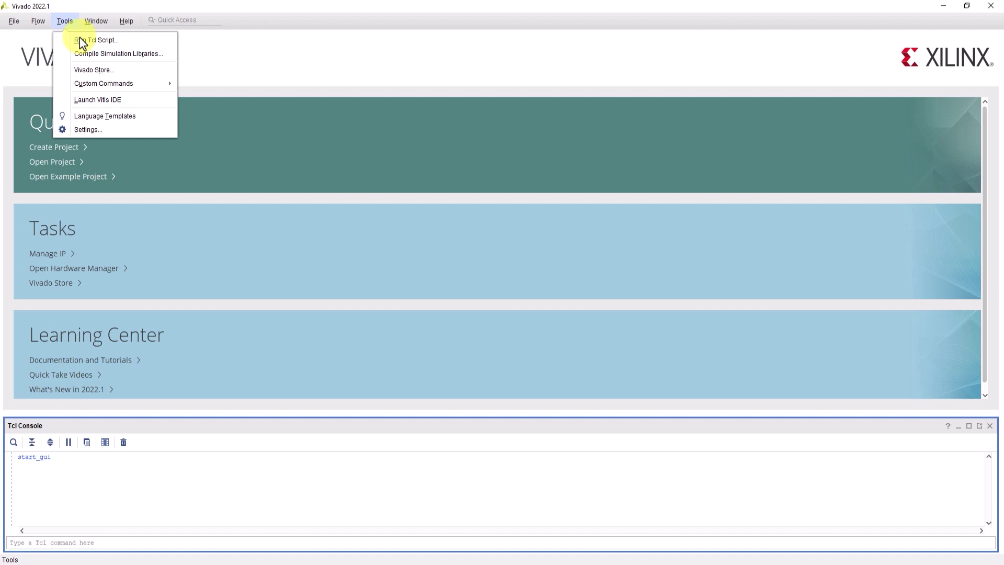
{"action": "left_click", "coordinate": [98, 54]}
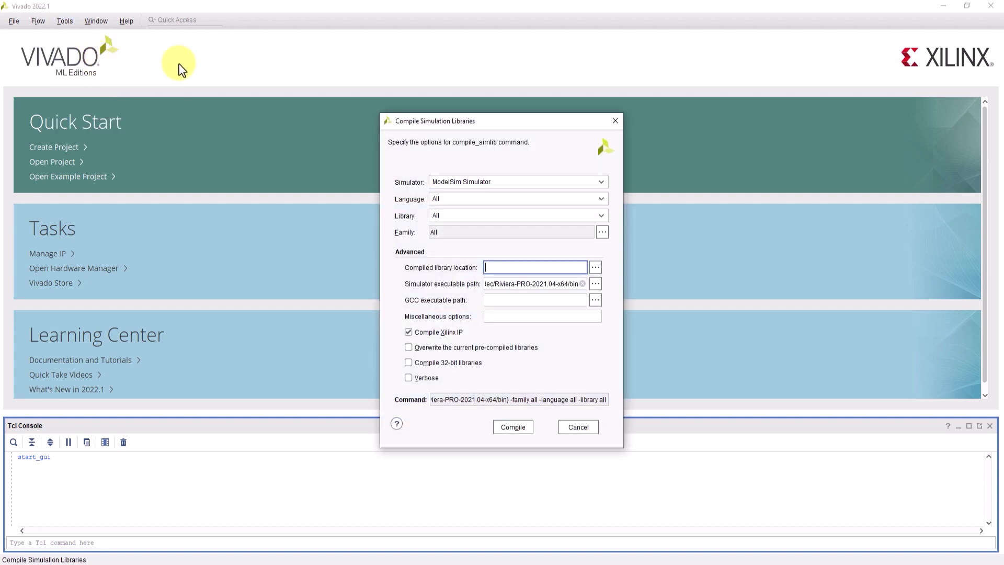
{"action": "left_click", "coordinate": [463, 184]}
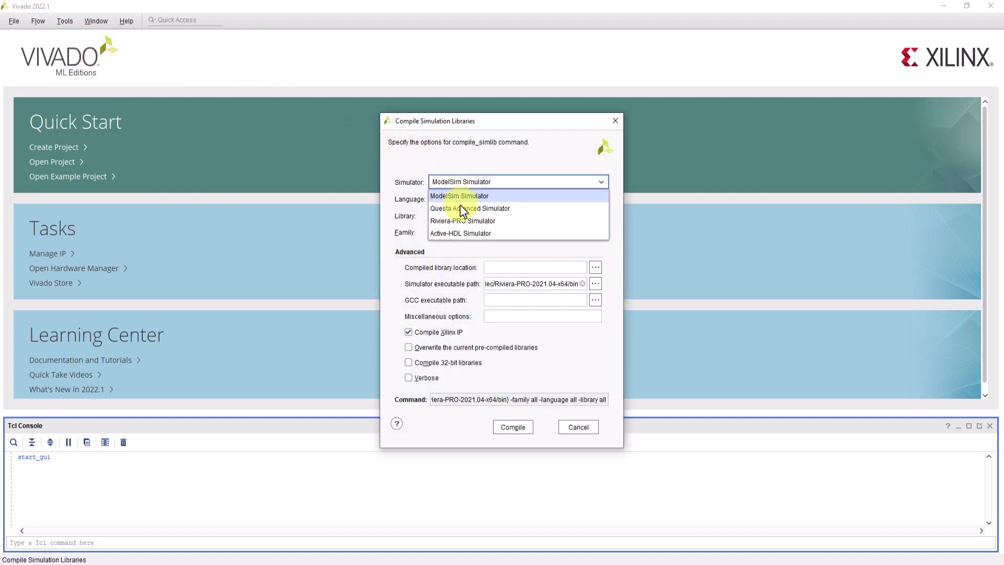
{"action": "left_click", "coordinate": [453, 230]}
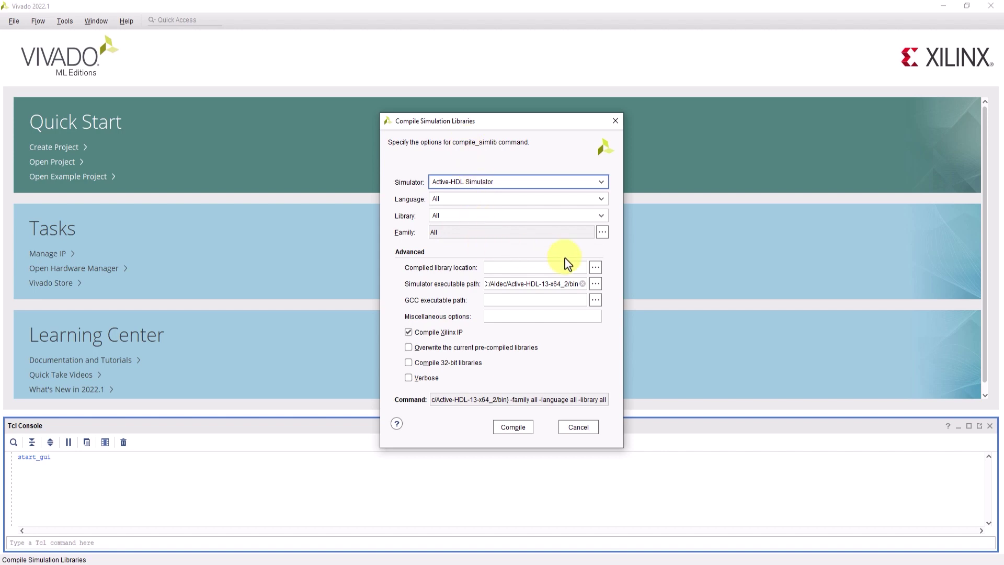
{"action": "left_click", "coordinate": [596, 269]}
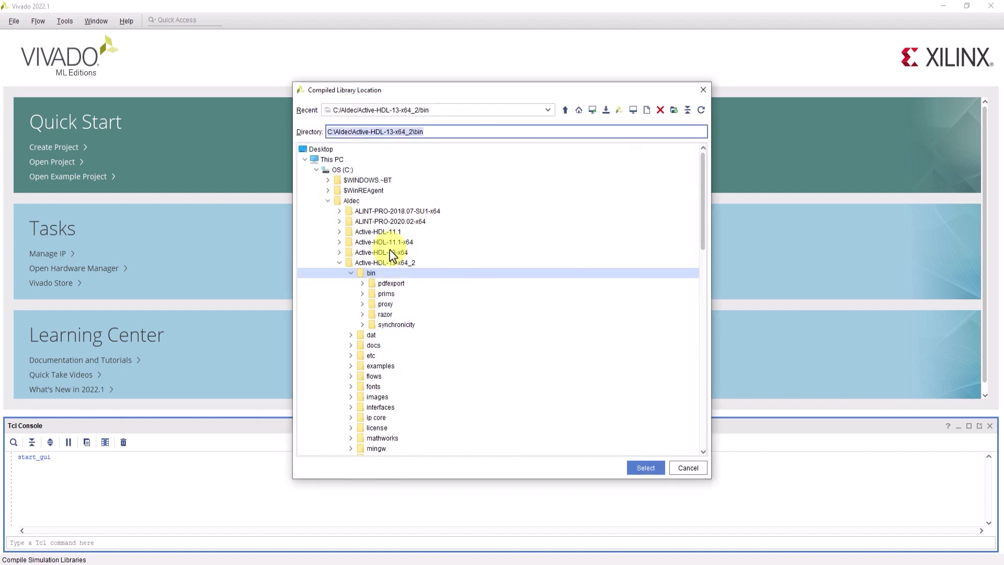
{"action": "left_click", "coordinate": [689, 467]}
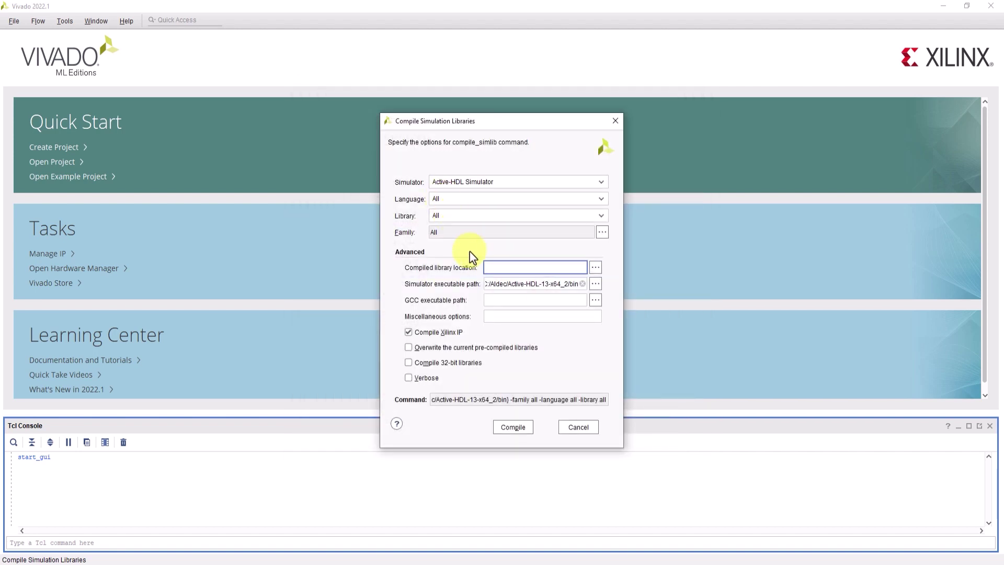
- Review the Active-HDL simulator executable path, then cancel the dialog without compiling
{"action": "left_click", "coordinate": [503, 284]}
{"action": "left_click_drag", "start_coordinate": [572, 284], "coordinate": [487, 284]}
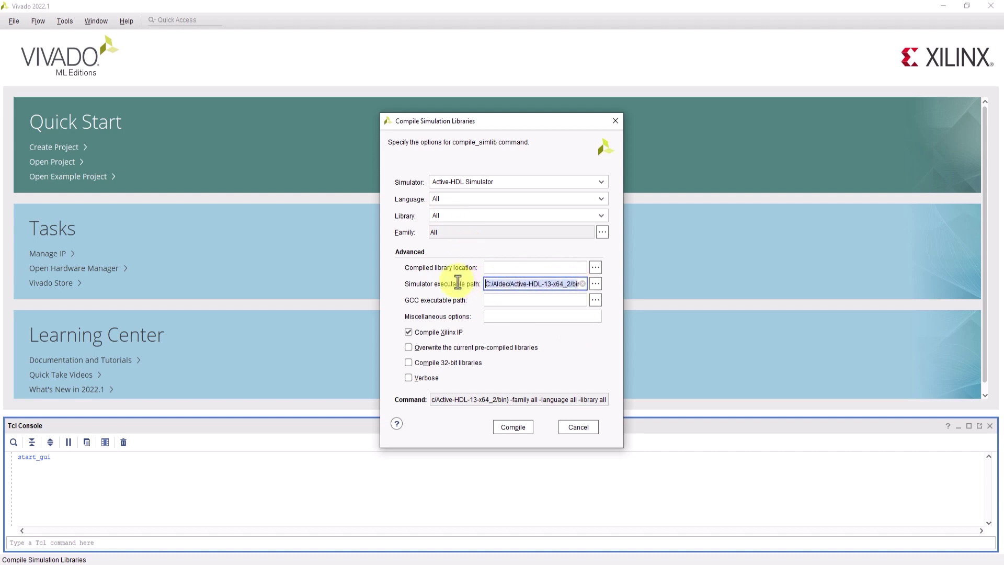
{"action": "left_click", "coordinate": [520, 284]}
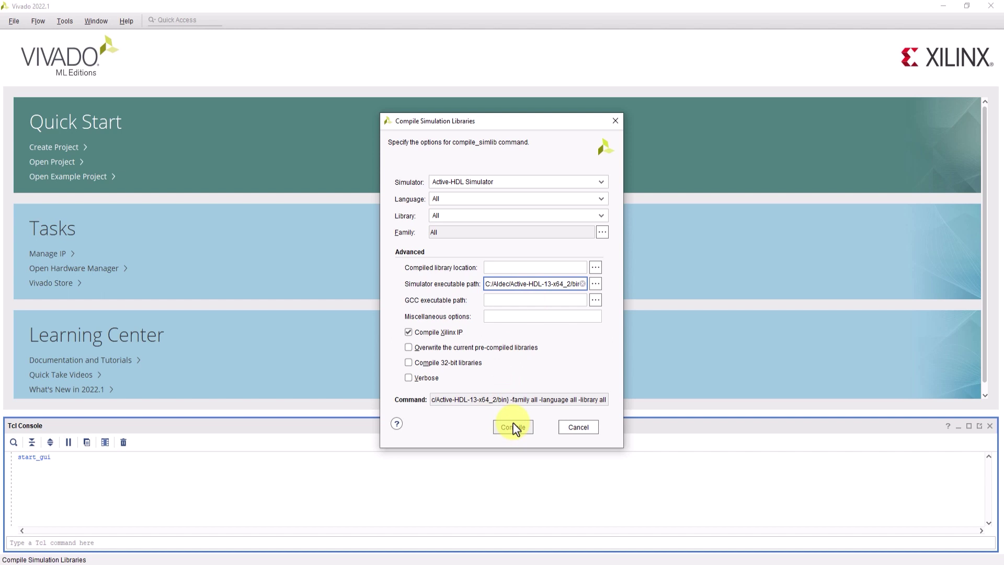
{"action": "left_click", "coordinate": [577, 429]}
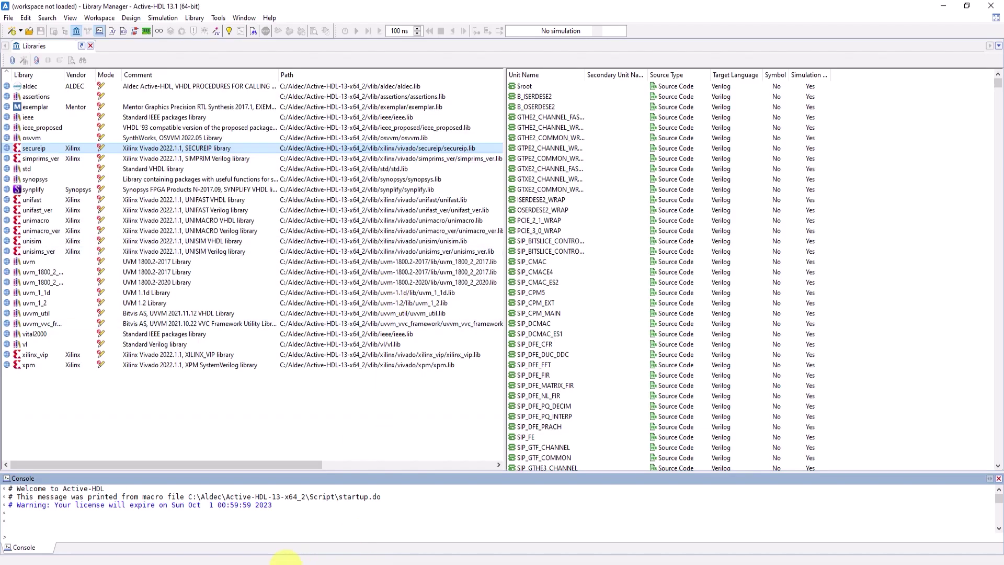
- On the Aldec downloads page, expand Active-HDL 13.1 64-bit and its Xilinx libraries, then minimize Edge
{"action": "mouse_move", "coordinate": [278, 562]}
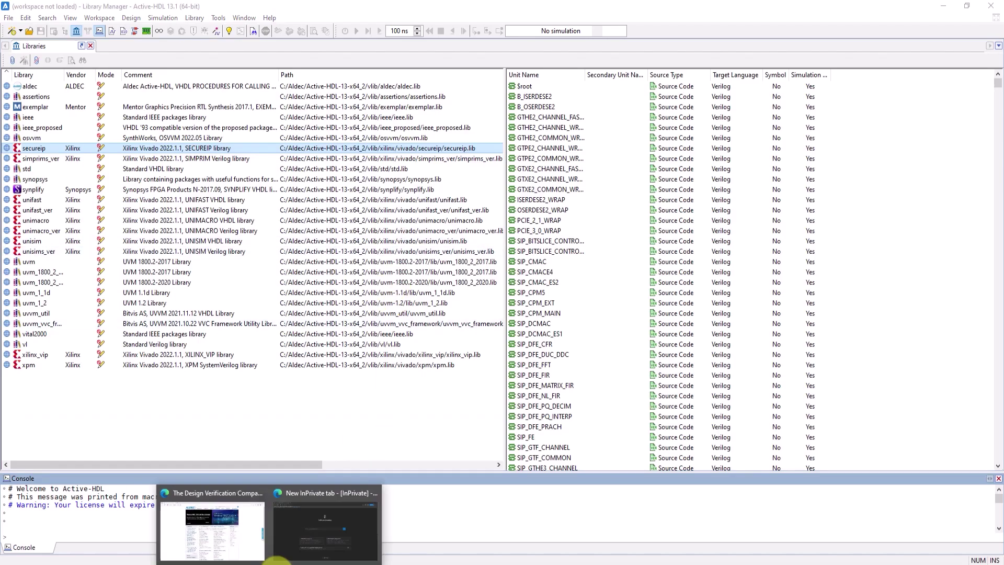
{"action": "left_click", "coordinate": [211, 528]}
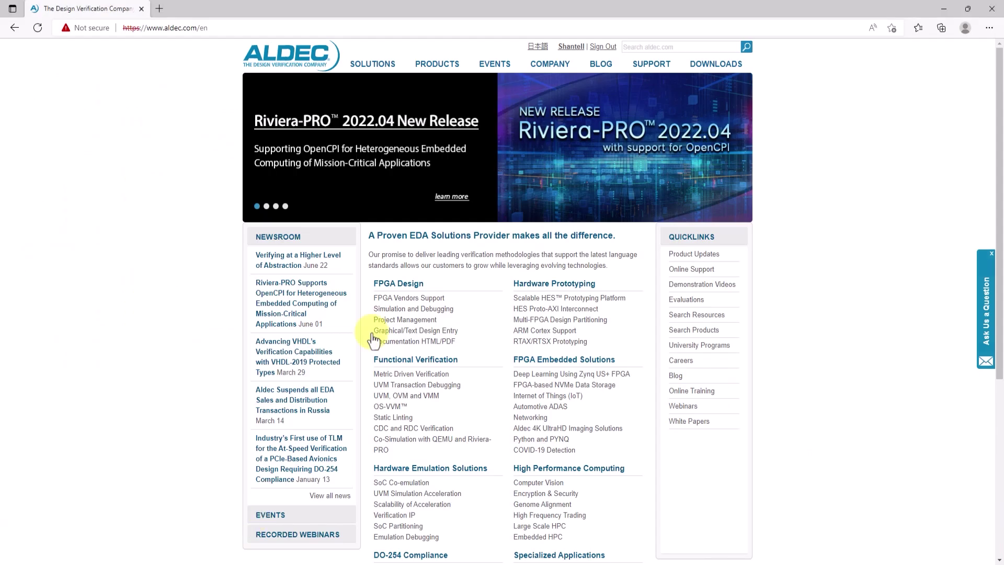
{"action": "left_click", "coordinate": [712, 65]}
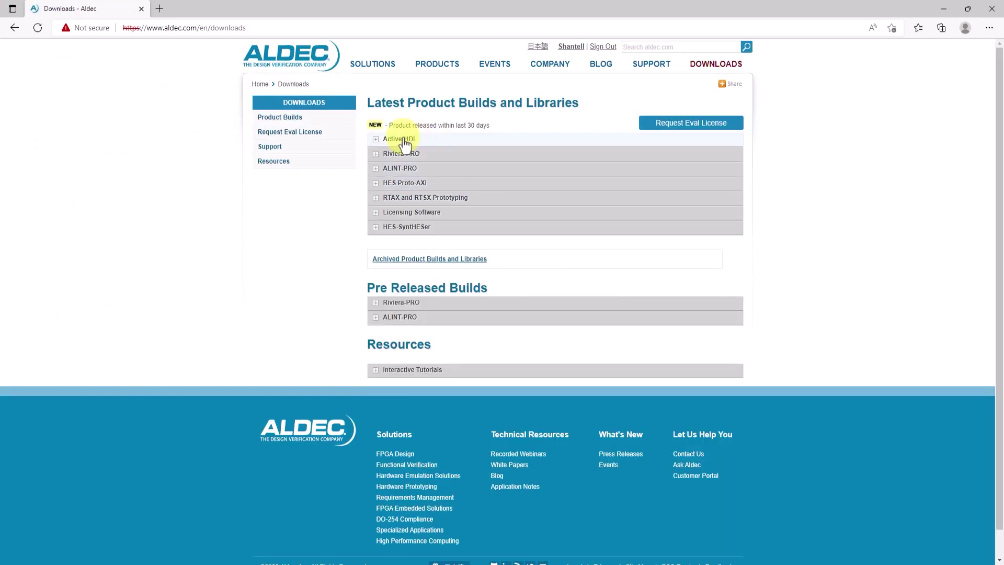
{"action": "left_click", "coordinate": [400, 139]}
{"action": "left_click", "coordinate": [406, 155]}
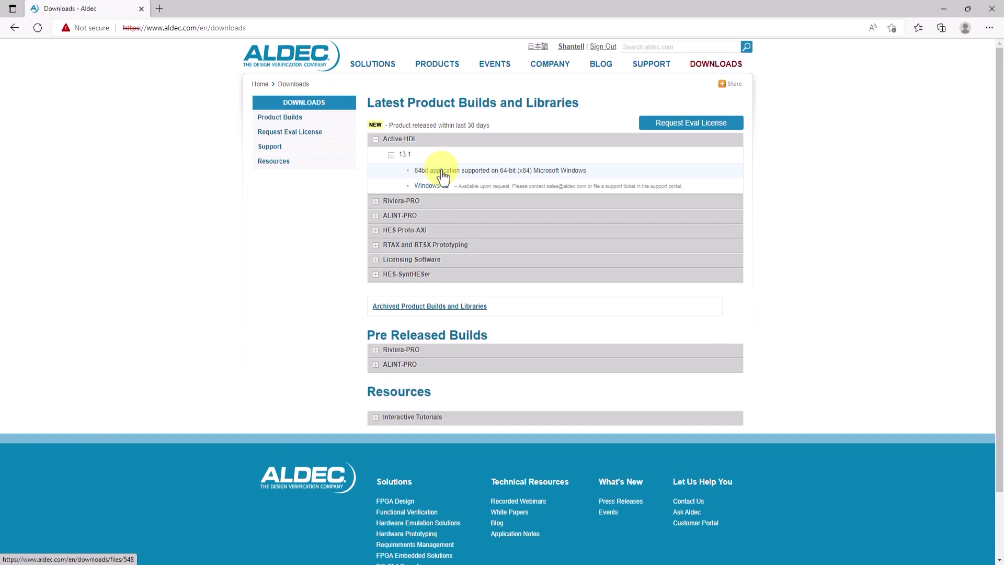
{"action": "left_click", "coordinate": [441, 170]}
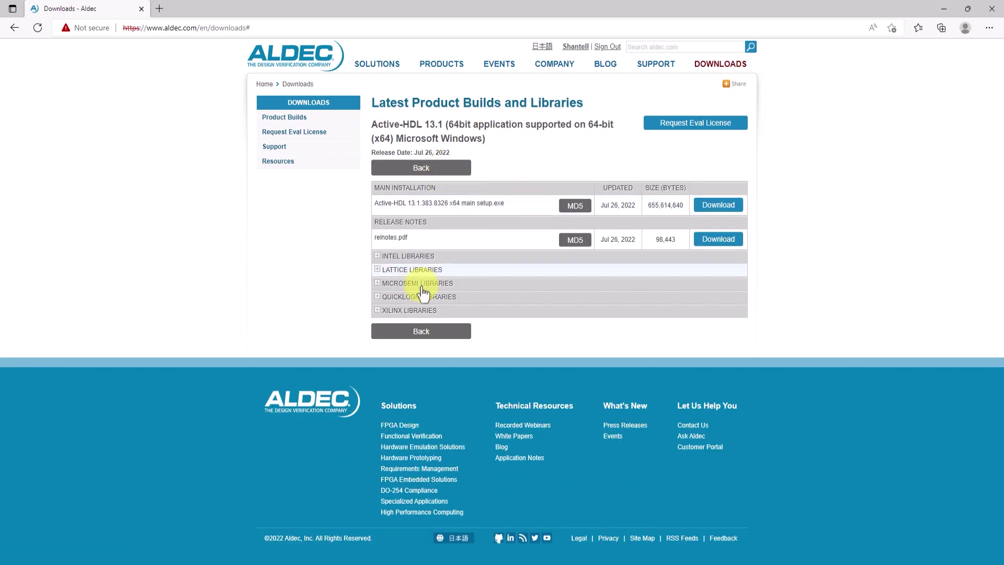
{"action": "left_click", "coordinate": [379, 310]}
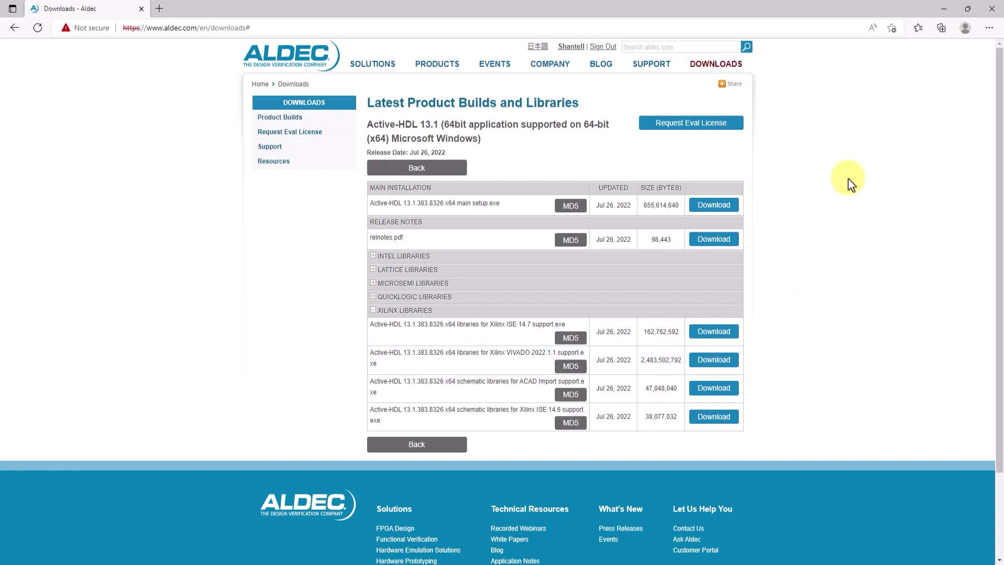
{"action": "left_click", "coordinate": [942, 9]}
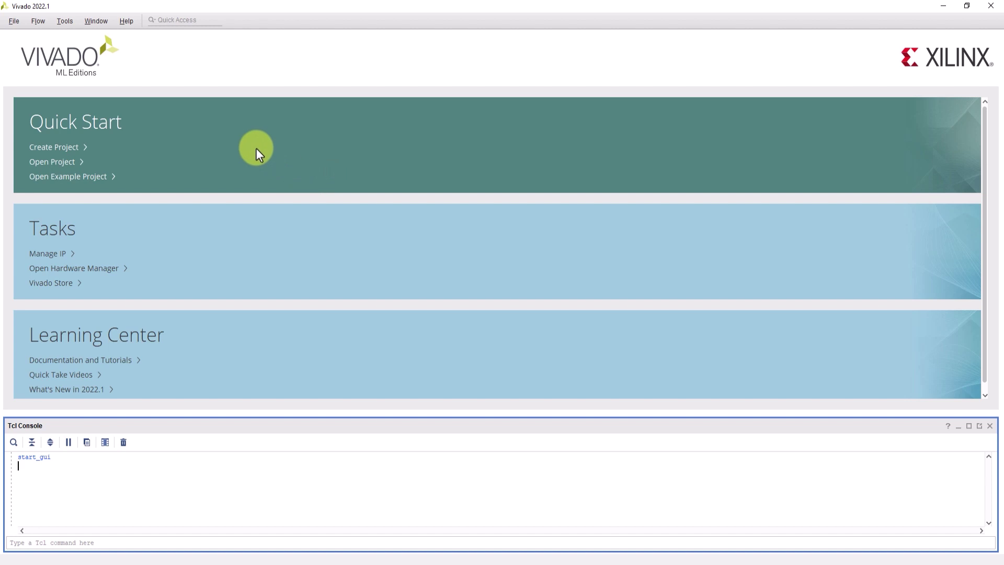
- Create the BFT example project project_1 with the default location and part xc7k70tfbg484-2
{"action": "left_click", "coordinate": [14, 21]}
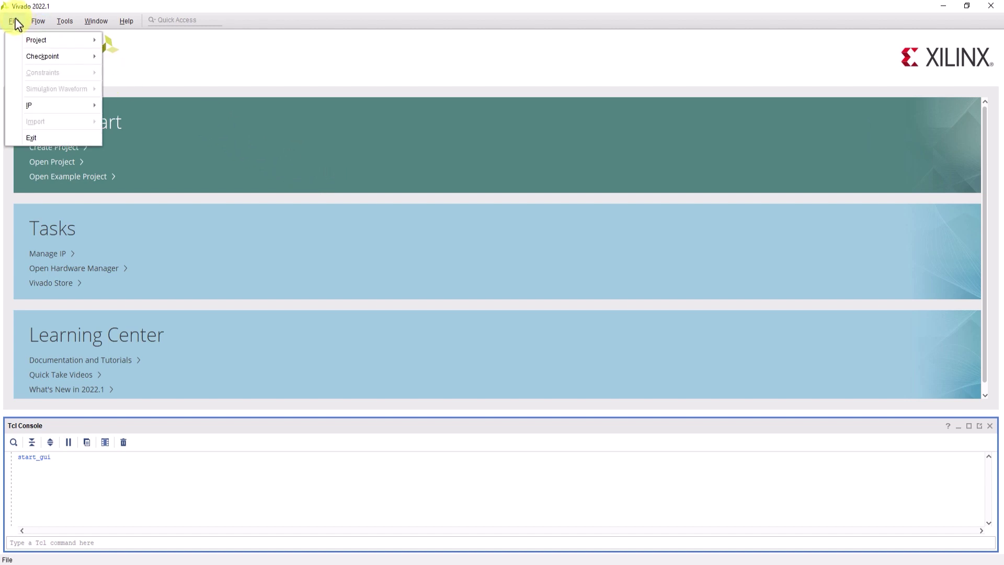
{"action": "mouse_move", "coordinate": [53, 40]}
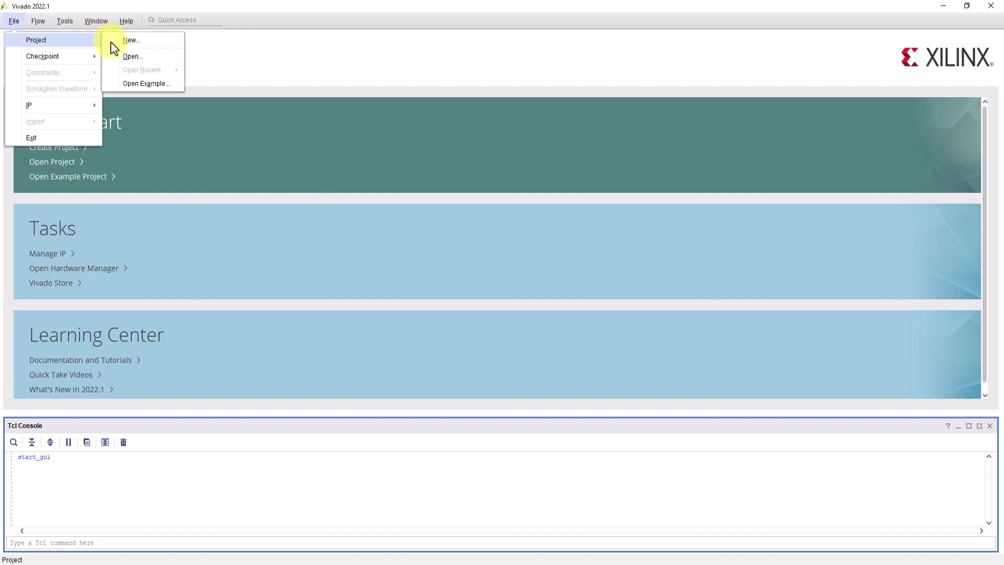
{"action": "left_click", "coordinate": [148, 84]}
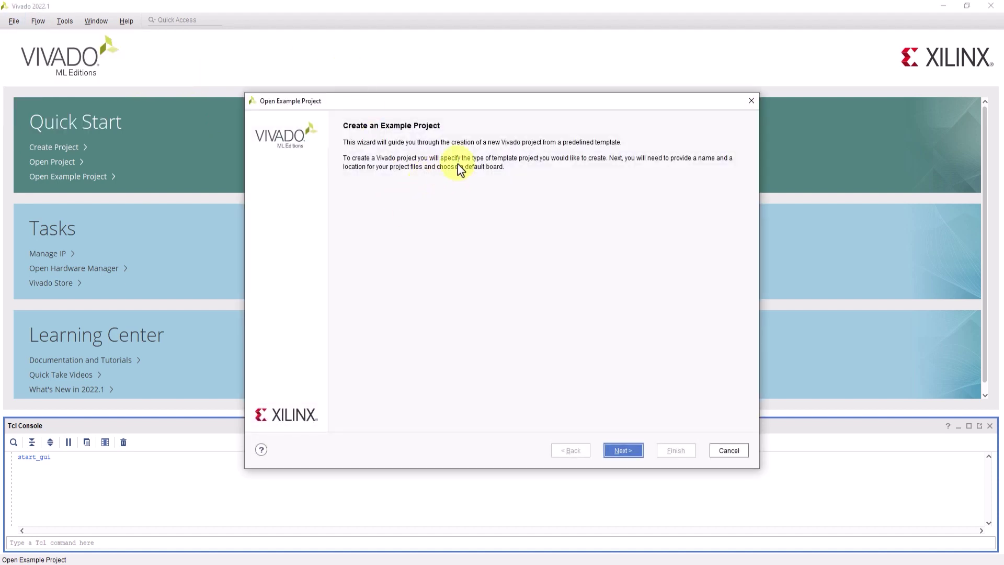
{"action": "left_click", "coordinate": [622, 451]}
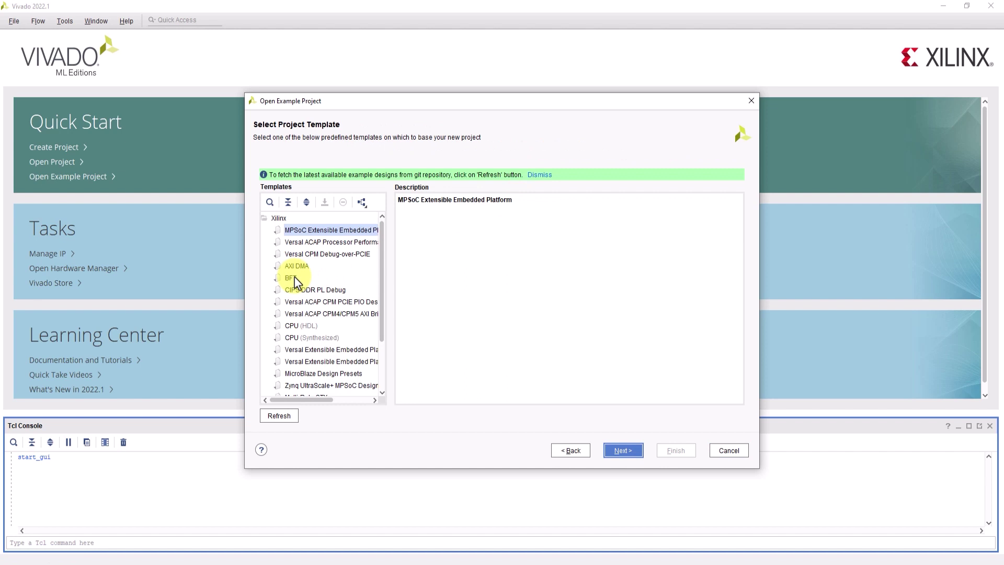
{"action": "left_click", "coordinate": [291, 278]}
{"action": "left_click", "coordinate": [630, 454]}
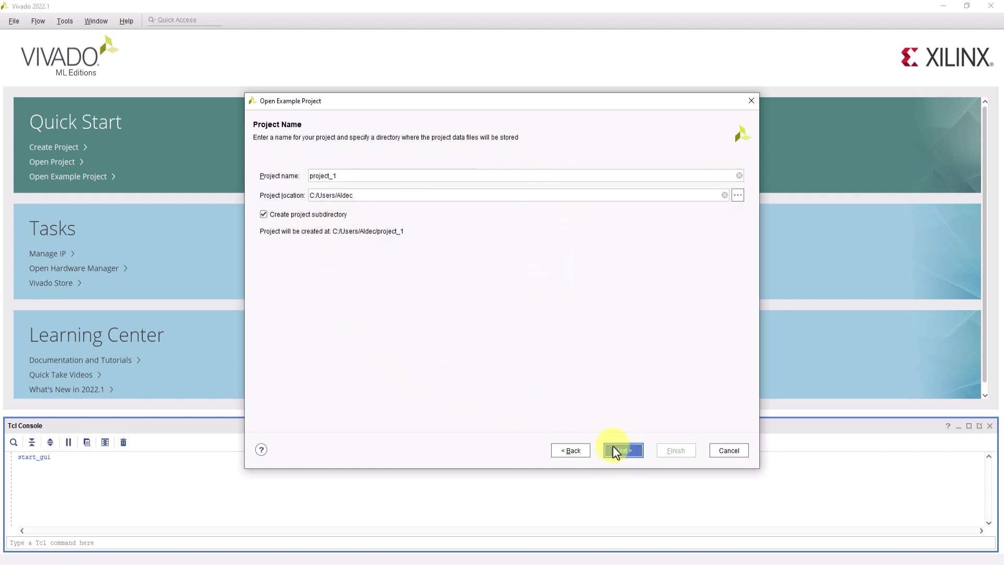
{"action": "left_click", "coordinate": [635, 451]}
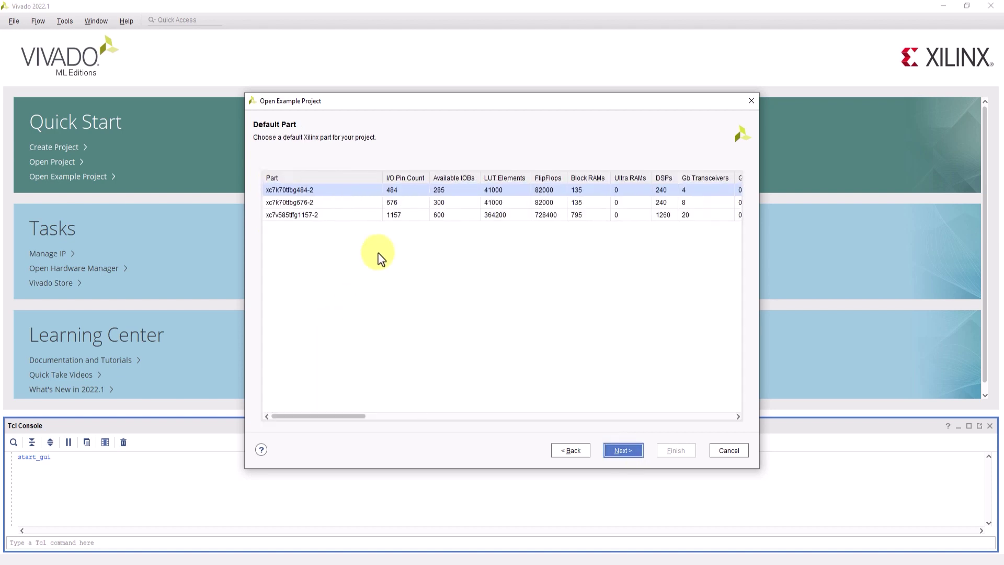
{"action": "left_click", "coordinate": [622, 452]}
{"action": "left_click", "coordinate": [666, 450]}
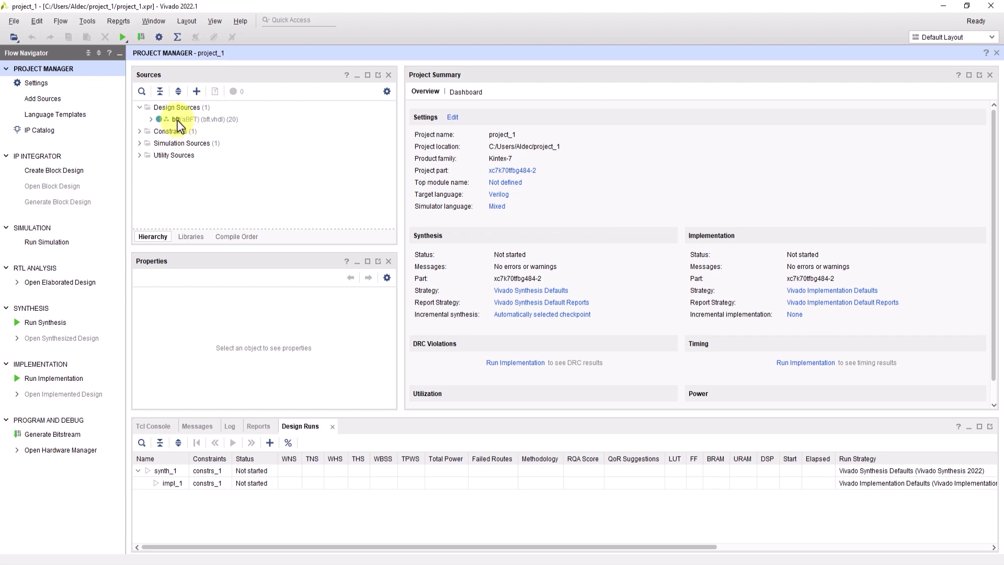
- Switch the project's target simulator to Active-HDL Simulator in Simulation Settings
{"action": "left_click", "coordinate": [62, 21]}
{"action": "mouse_move", "coordinate": [85, 58]}
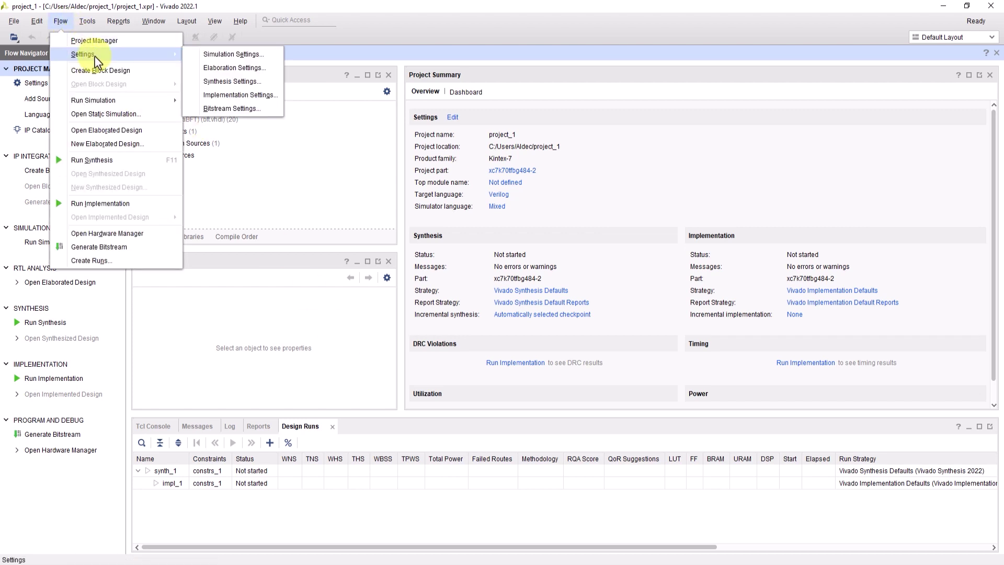
{"action": "left_click", "coordinate": [220, 59]}
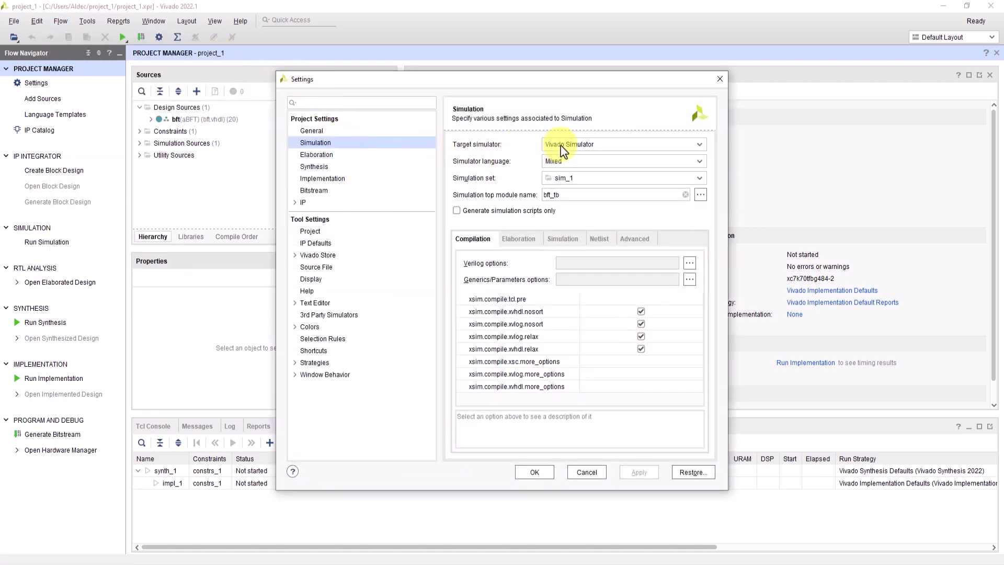
{"action": "left_click", "coordinate": [553, 144]}
{"action": "left_click", "coordinate": [553, 208]}
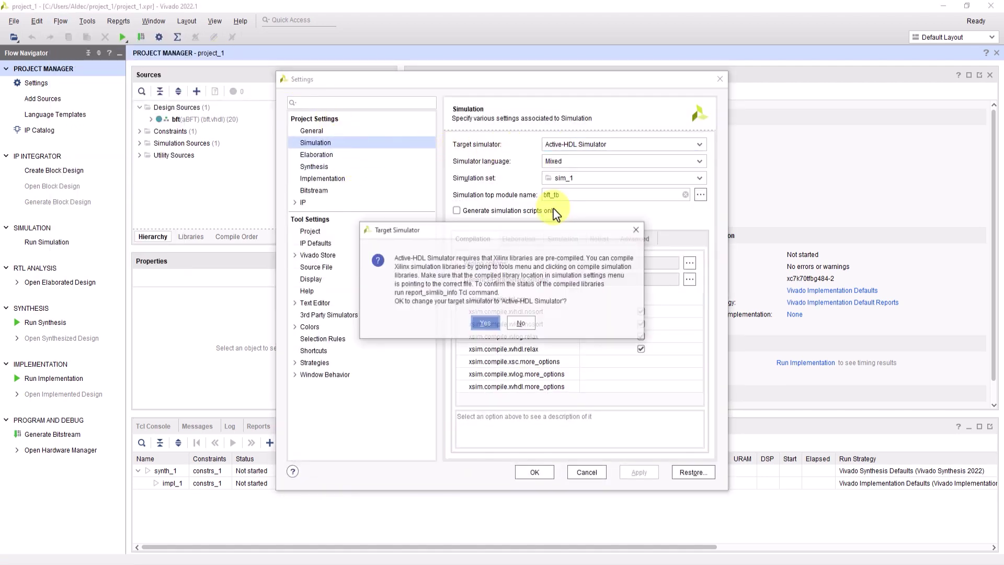
{"action": "left_click", "coordinate": [483, 325]}
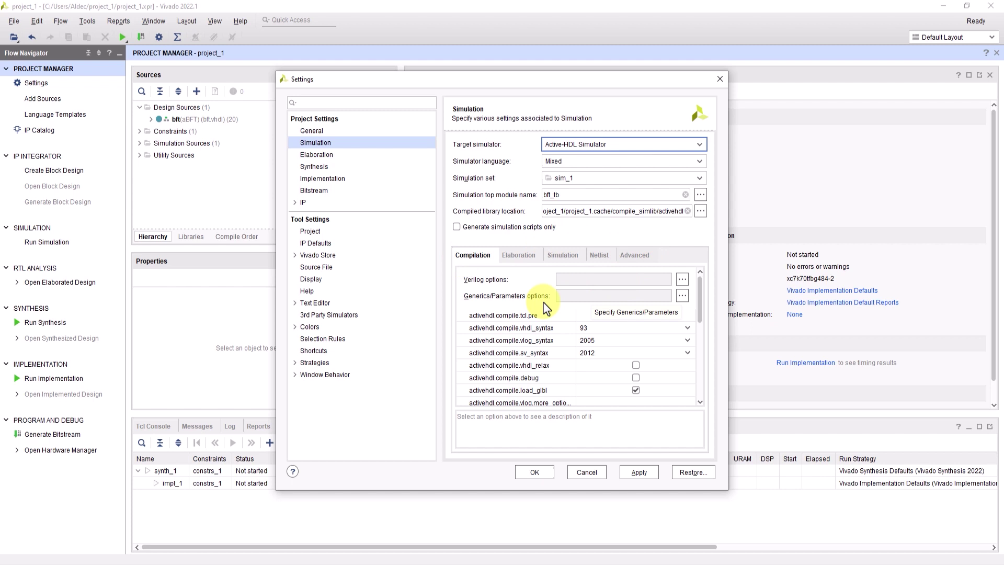
- Enable the activehdl.compile.debug option on the Compilation tab
{"action": "scroll", "coordinate": [518, 306], "scroll_direction": "down", "scroll_amount": 1}
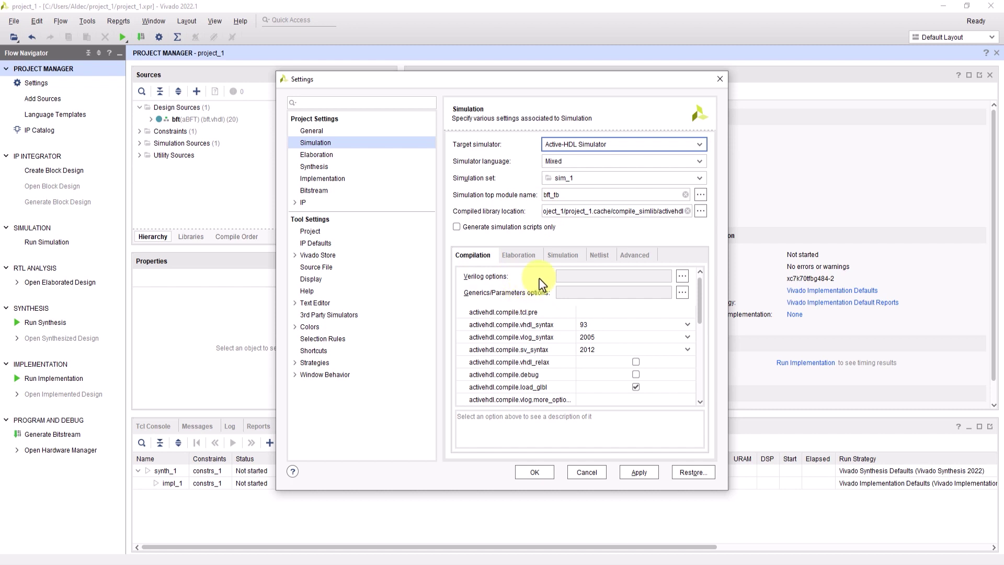
{"action": "scroll", "coordinate": [576, 304], "scroll_direction": "down", "scroll_amount": 2}
{"action": "scroll", "coordinate": [576, 304], "scroll_direction": "down", "scroll_amount": 1}
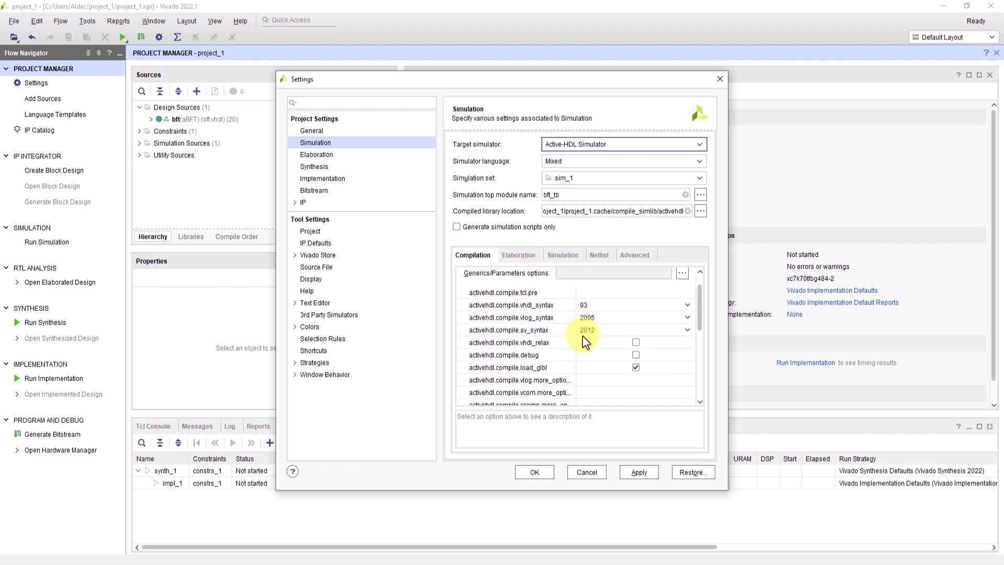
{"action": "left_click", "coordinate": [636, 352]}
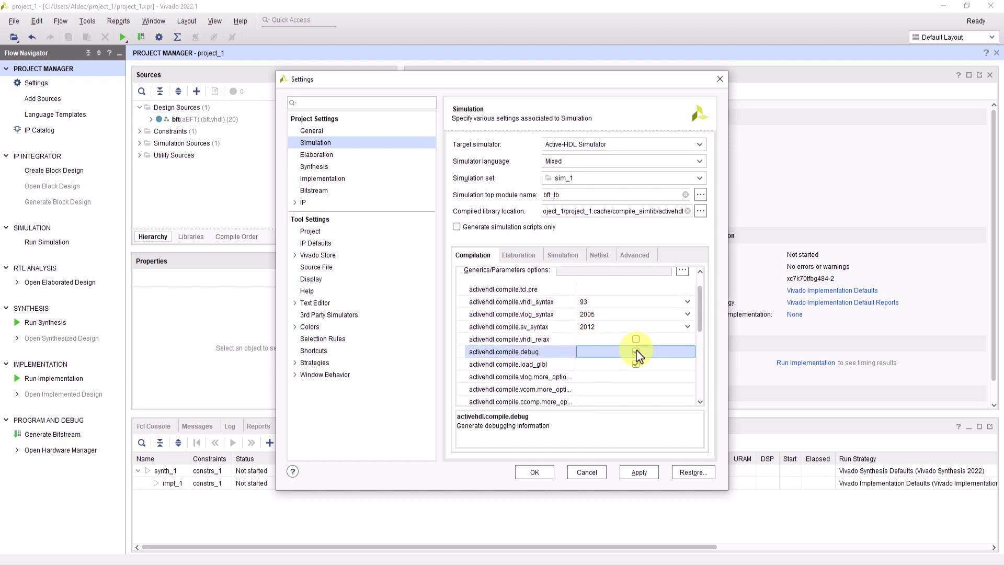
{"action": "scroll", "coordinate": [579, 347], "scroll_direction": "down", "scroll_amount": 2}
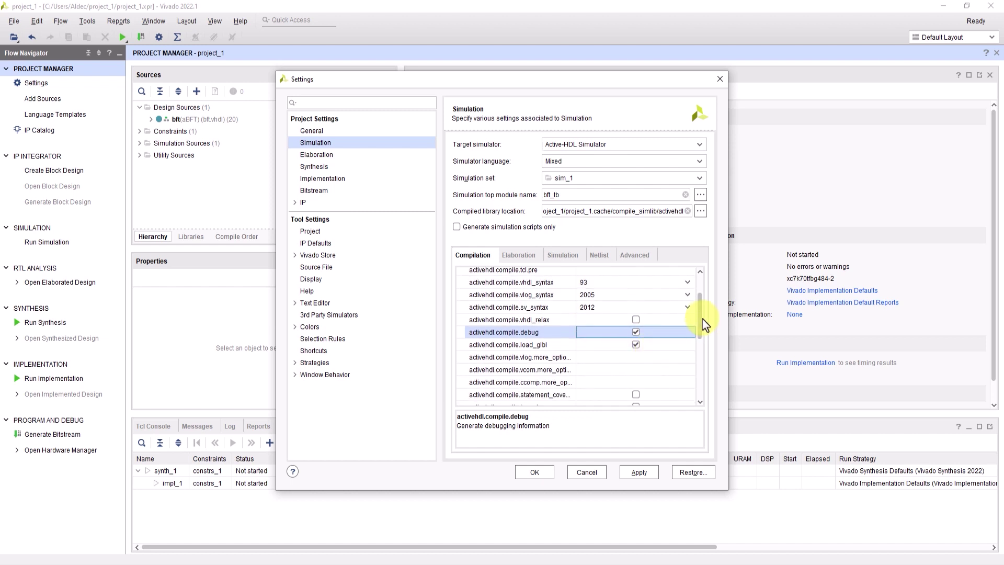
- Review the Active-HDL elaboration, simulation and compilation coverage options
{"action": "left_click", "coordinate": [518, 255]}
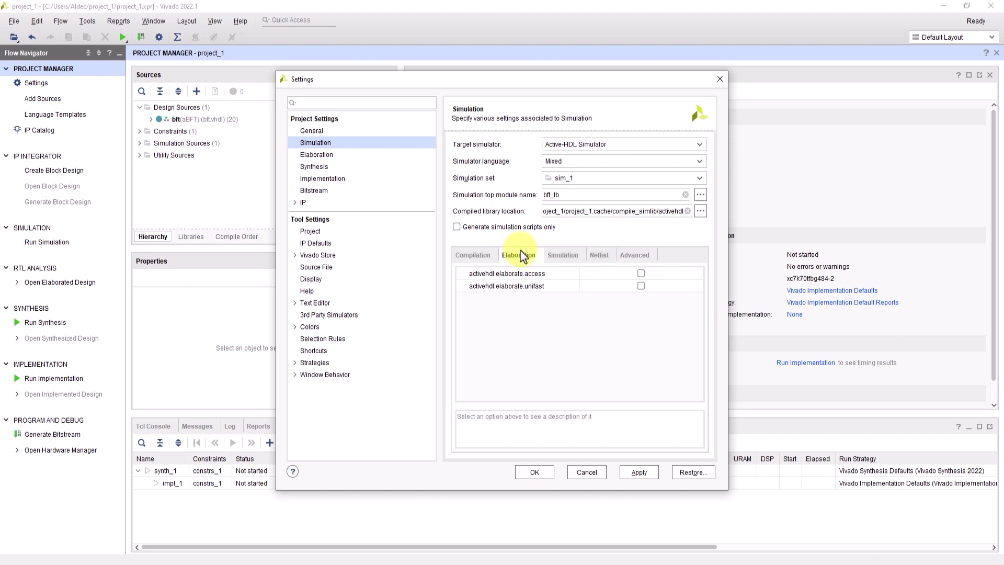
{"action": "left_click", "coordinate": [563, 256]}
{"action": "left_click_drag", "start_coordinate": [699, 282], "coordinate": [696, 314]}
{"action": "left_click", "coordinate": [538, 280]}
{"action": "left_click", "coordinate": [473, 256]}
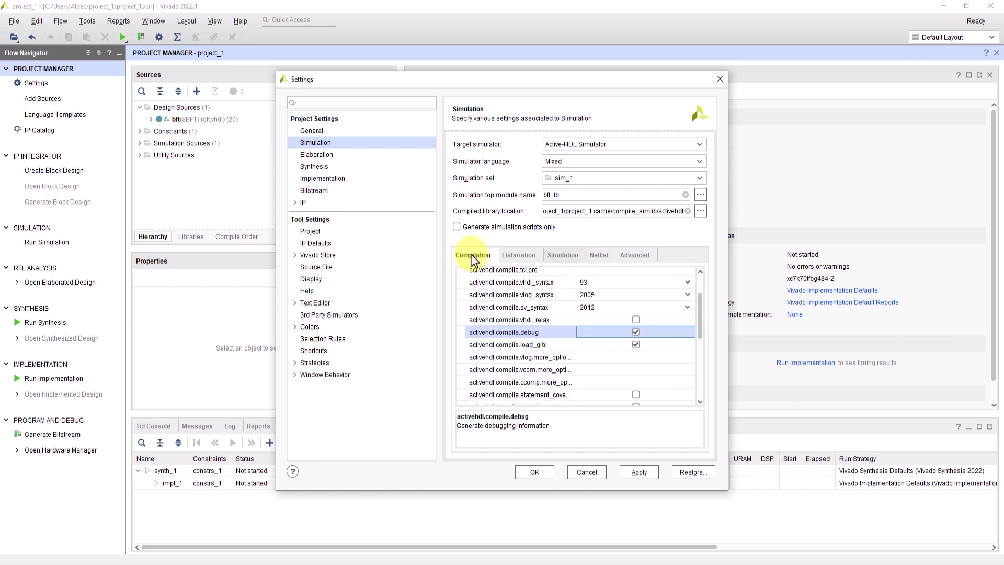
{"action": "scroll", "coordinate": [634, 332], "scroll_direction": "down", "scroll_amount": 1}
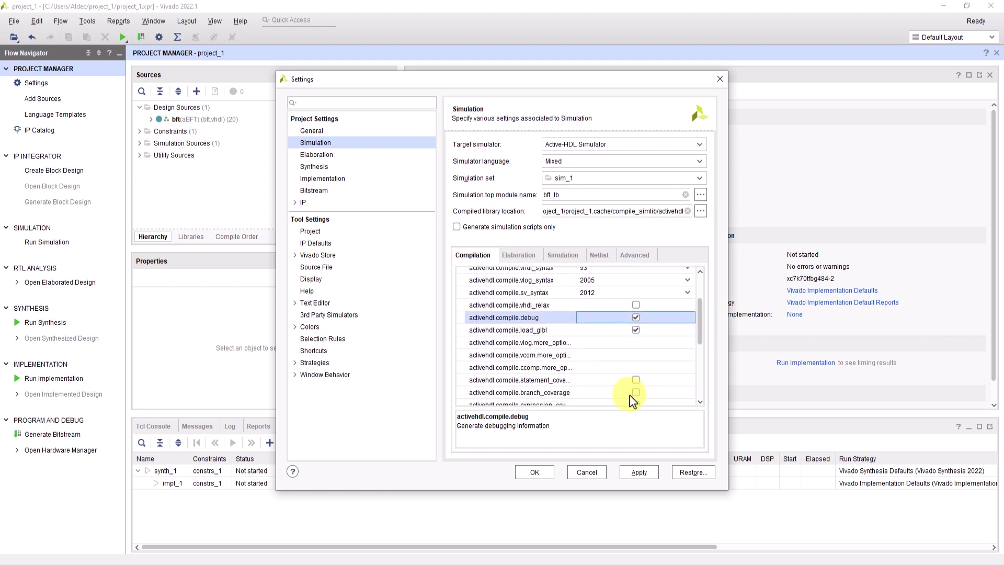
{"action": "left_click", "coordinate": [635, 380]}
{"action": "left_click", "coordinate": [635, 392]}
- Enable activehdl.simulate statement_coverage and branch_coverage, then apply the settings
{"action": "left_click", "coordinate": [578, 256]}
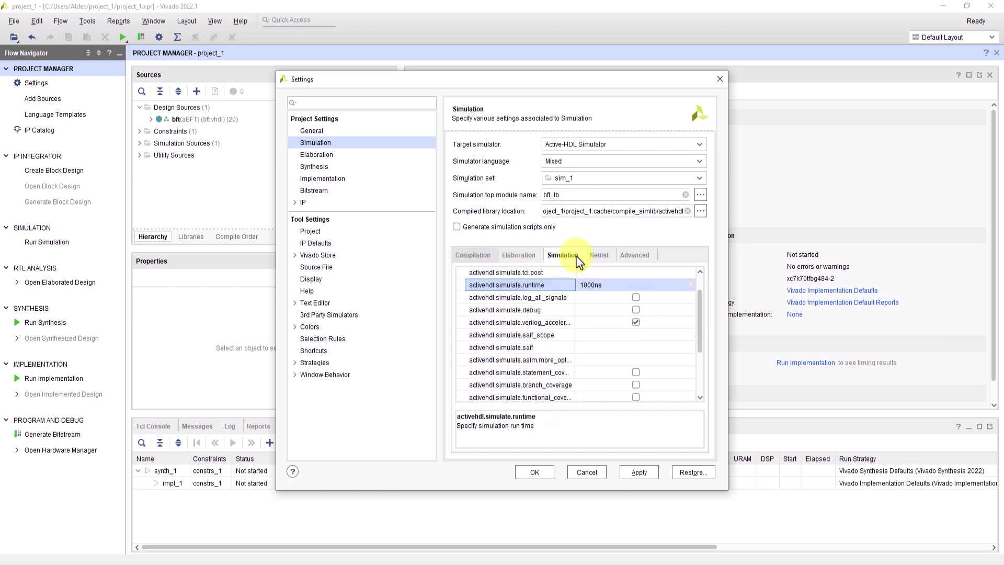
{"action": "scroll", "coordinate": [605, 374], "scroll_direction": "down", "scroll_amount": 2}
{"action": "left_click", "coordinate": [635, 297]}
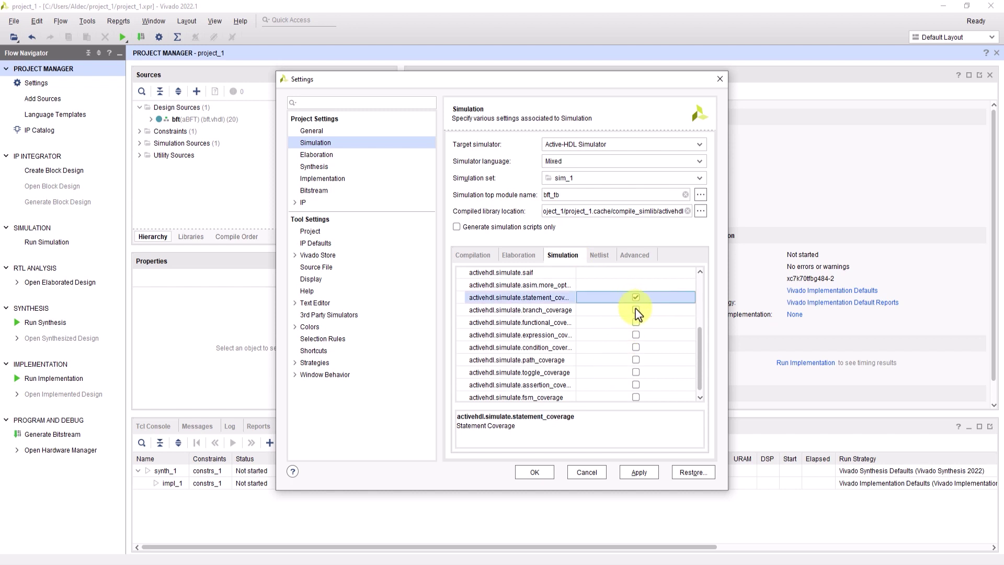
{"action": "left_click", "coordinate": [636, 310]}
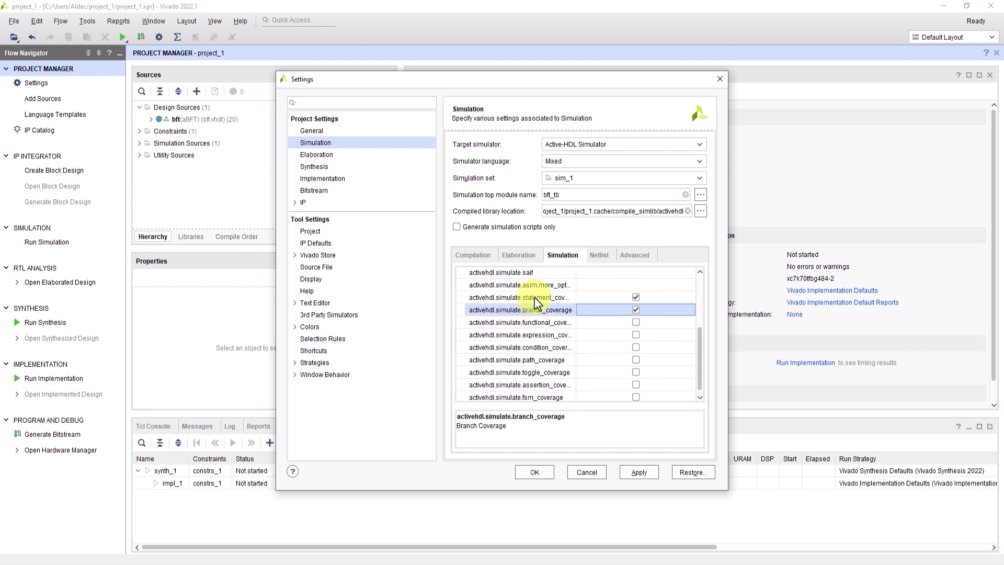
{"action": "scroll", "coordinate": [535, 297], "scroll_direction": "up", "scroll_amount": 2}
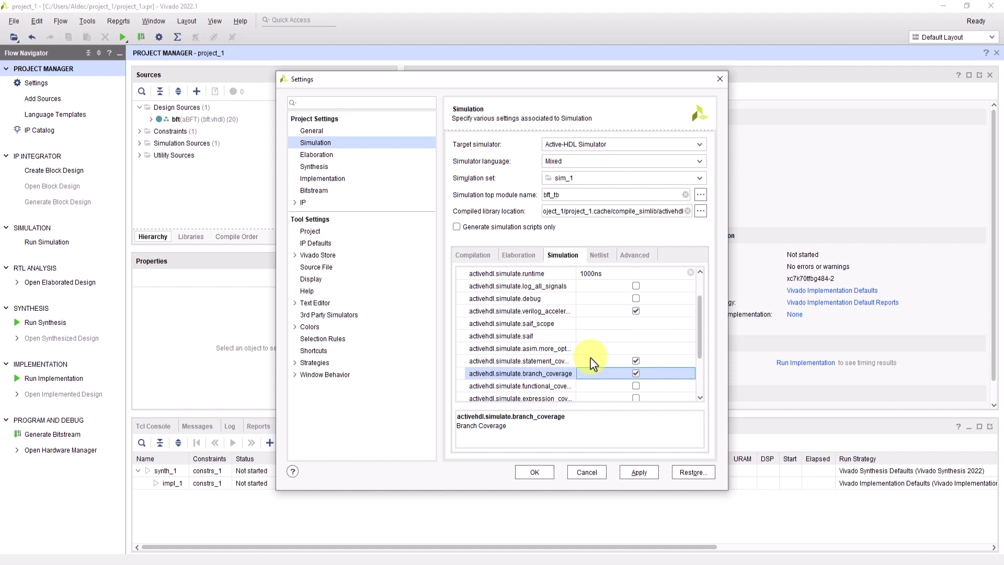
{"action": "left_click", "coordinate": [638, 472]}
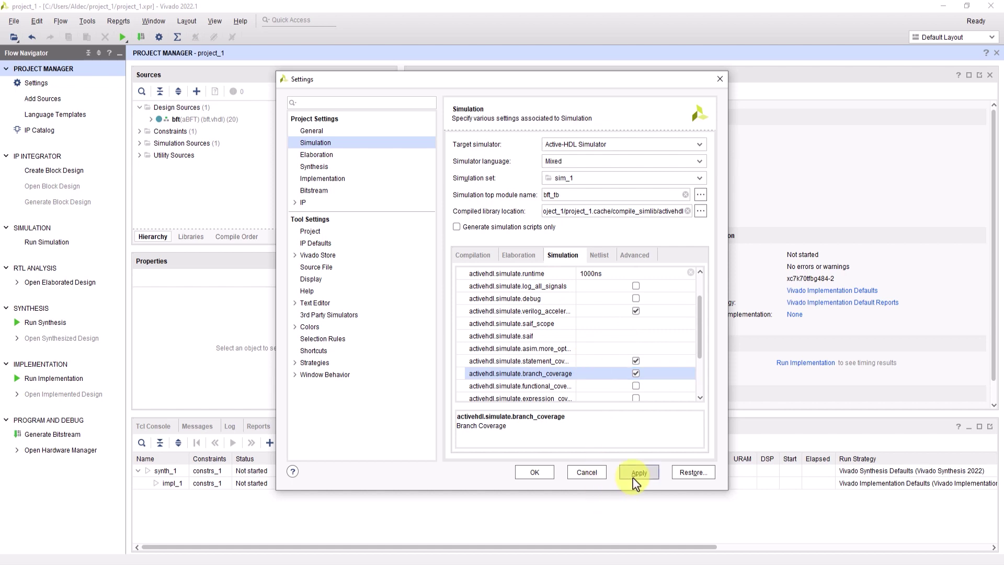
- Close Settings with OK and bring up the Run Simulation choices
{"action": "left_click", "coordinate": [534, 473]}
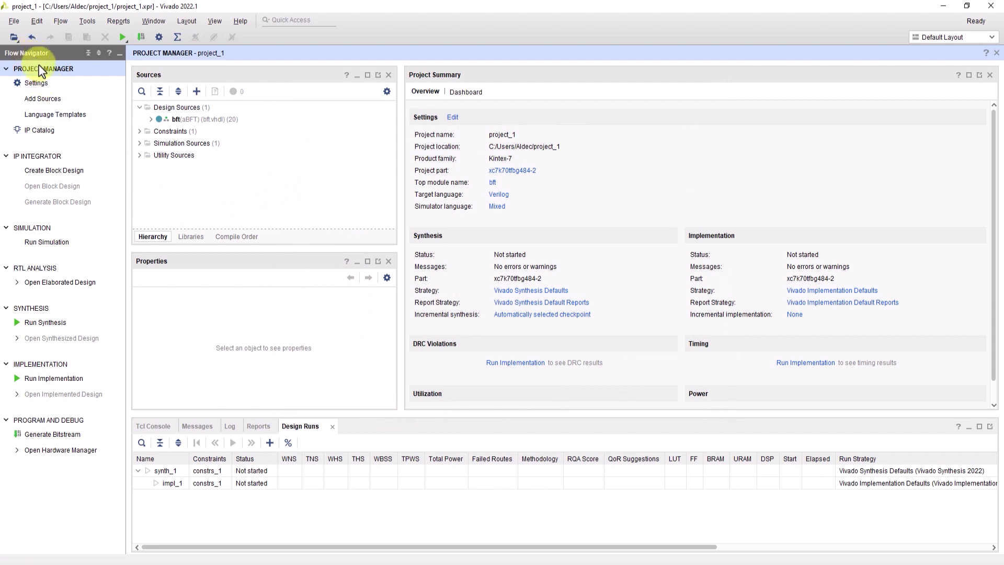
{"action": "left_click", "coordinate": [55, 242]}
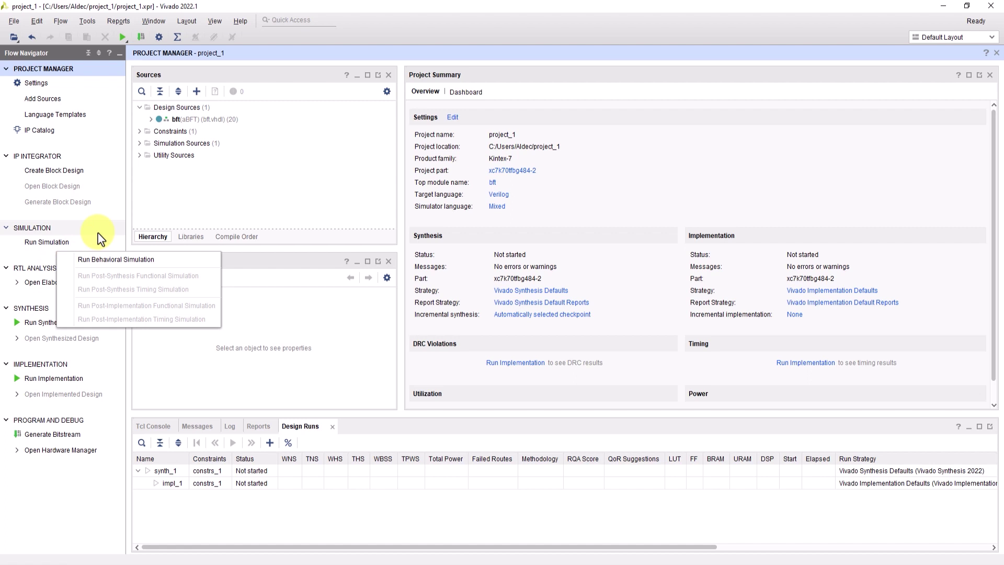
- Run the bft_tb behavioral simulation in Active-HDL up to 1 us
{"action": "left_click", "coordinate": [107, 260]}
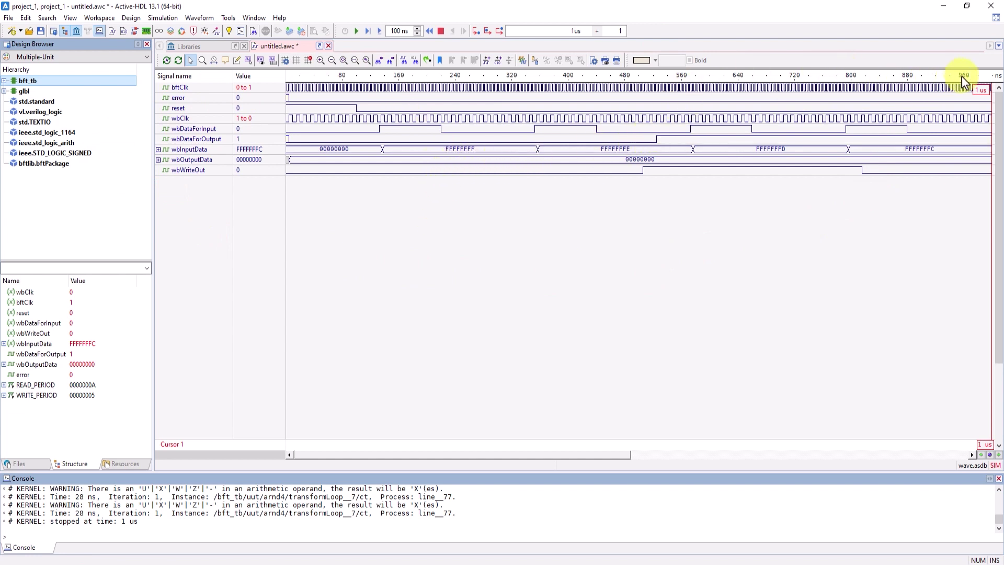
- Move the waveform cursor from about 355 ns and open the bft_tb.v testbench source
{"action": "left_click", "coordinate": [536, 211]}
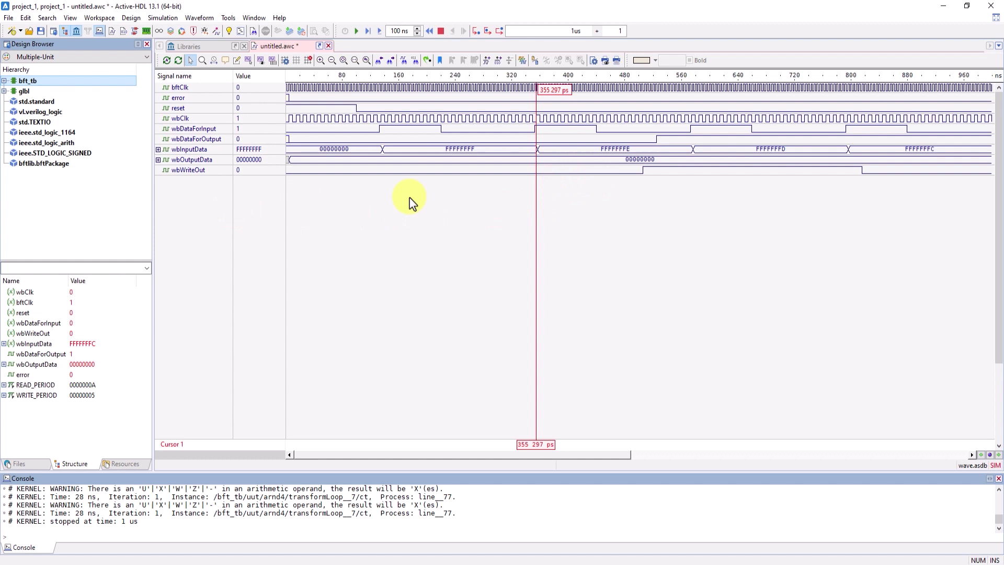
{"action": "left_click_drag", "start_coordinate": [552, 191], "coordinate": [354, 219]}
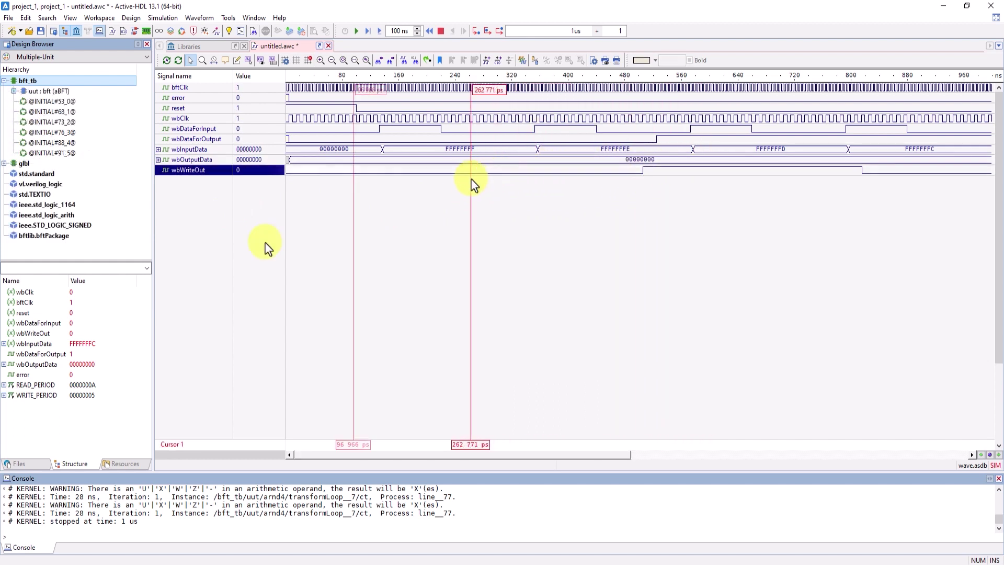
{"action": "right_click", "coordinate": [46, 84]}
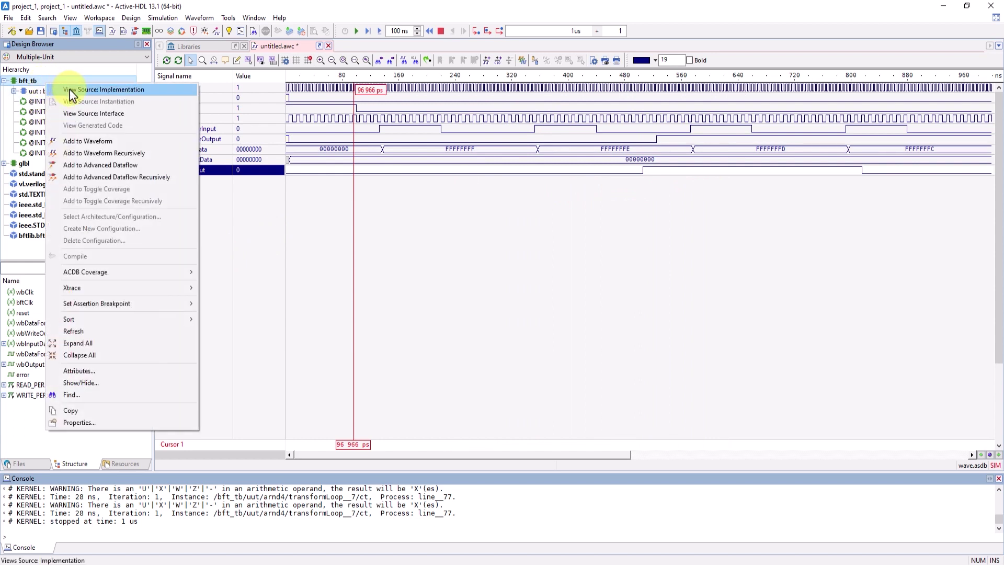
{"action": "key", "text": "Escape"}
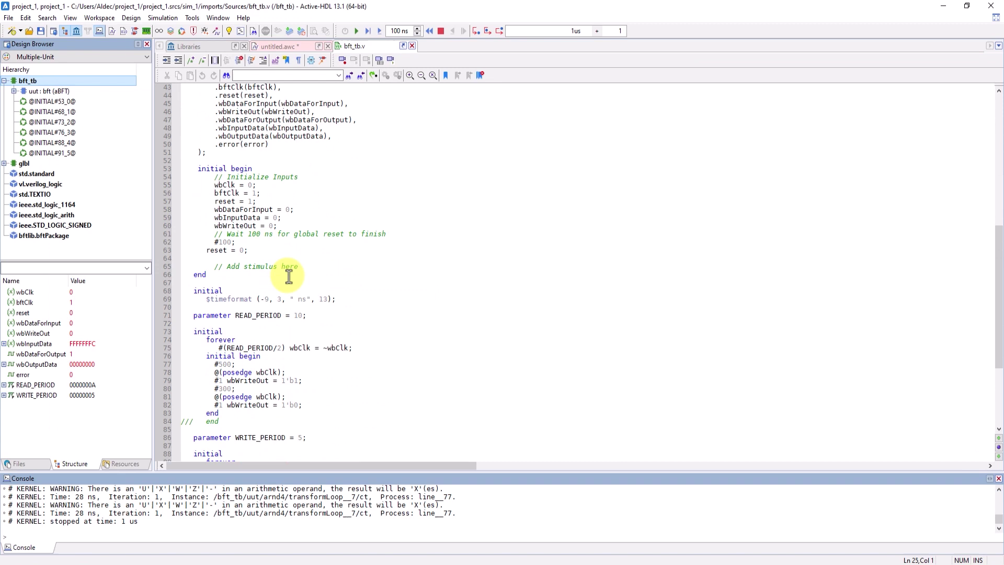
{"action": "scroll", "coordinate": [289, 276], "scroll_direction": "down", "scroll_amount": 6}
- Generate an ACDB coverage report with the default settings
{"action": "left_click", "coordinate": [162, 18]}
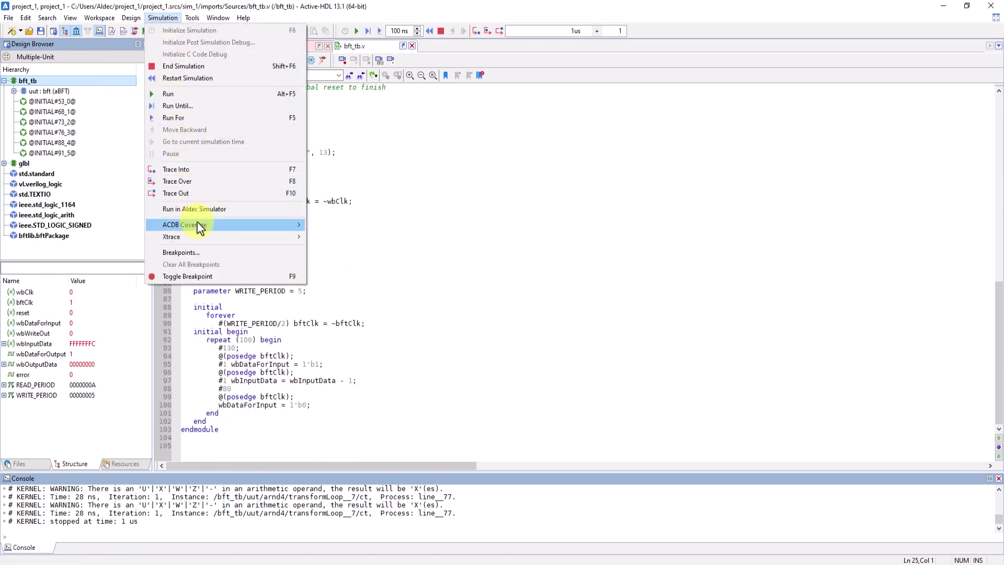
{"action": "mouse_move", "coordinate": [197, 224]}
{"action": "left_click", "coordinate": [317, 226]}
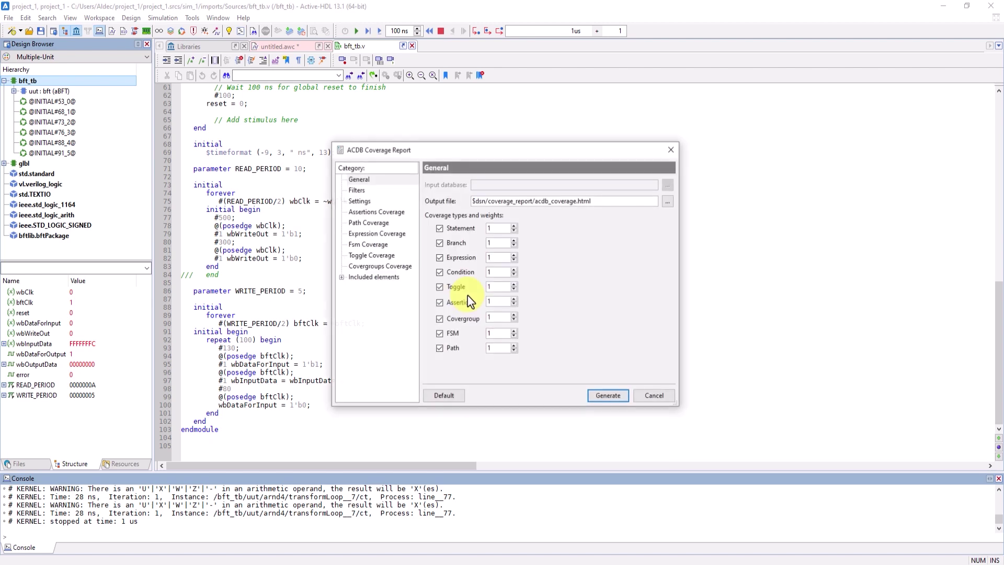
{"action": "left_click", "coordinate": [594, 395]}
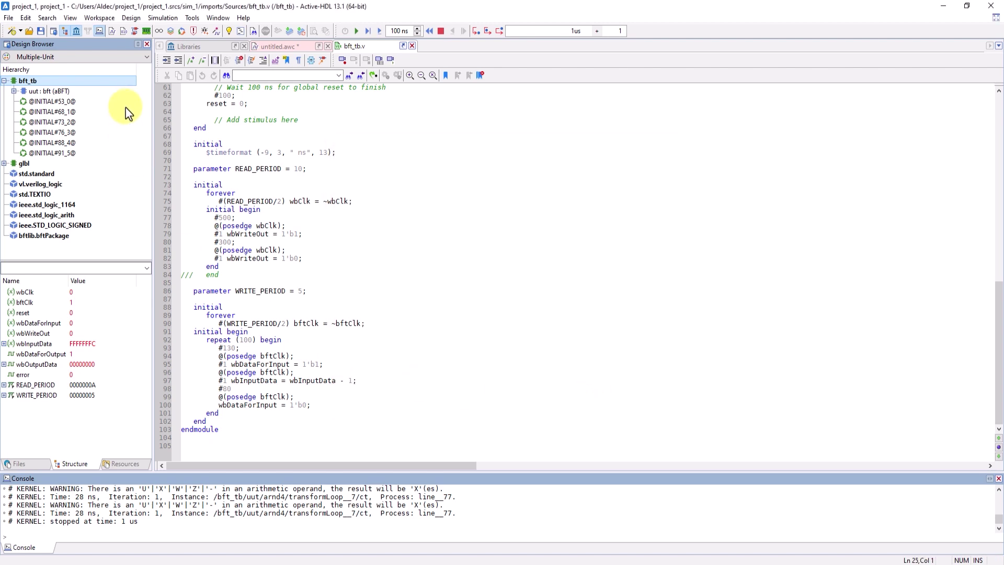
- Open coverage_report/acdb_coverage.html, showing 95.647% statement and 93.931% branch coverage
{"action": "left_click", "coordinate": [29, 31]}
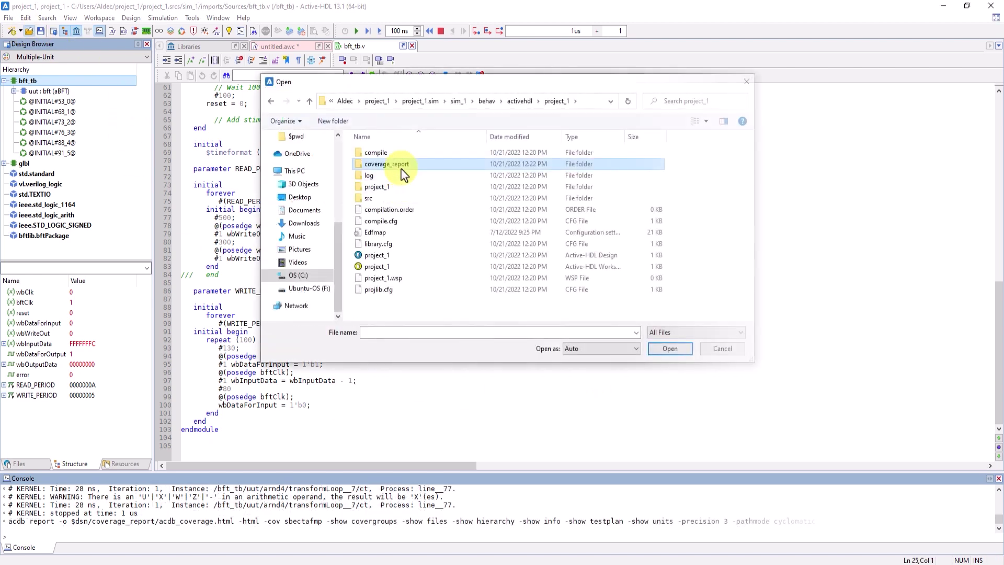
{"action": "double_click", "coordinate": [398, 165]}
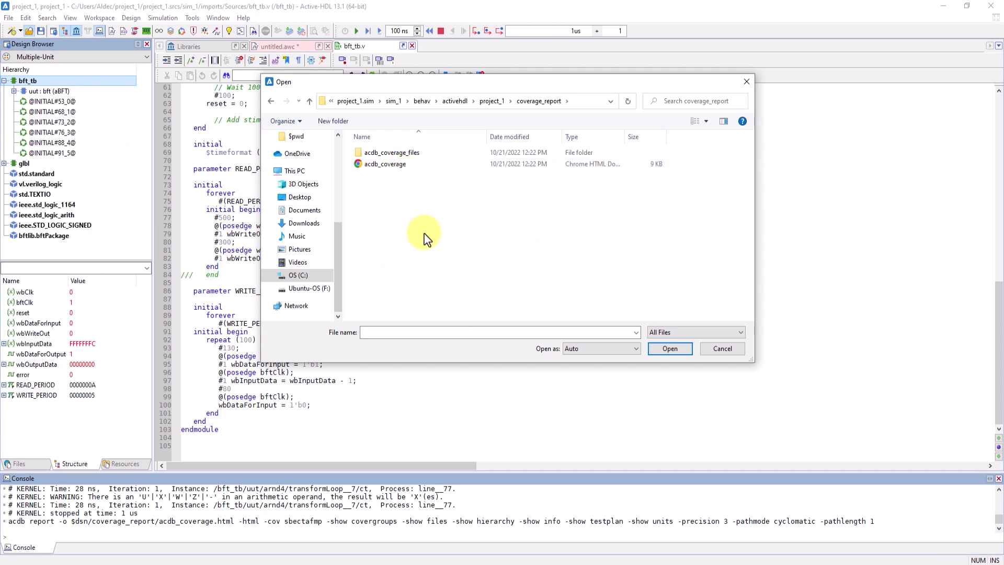
{"action": "double_click", "coordinate": [413, 164]}
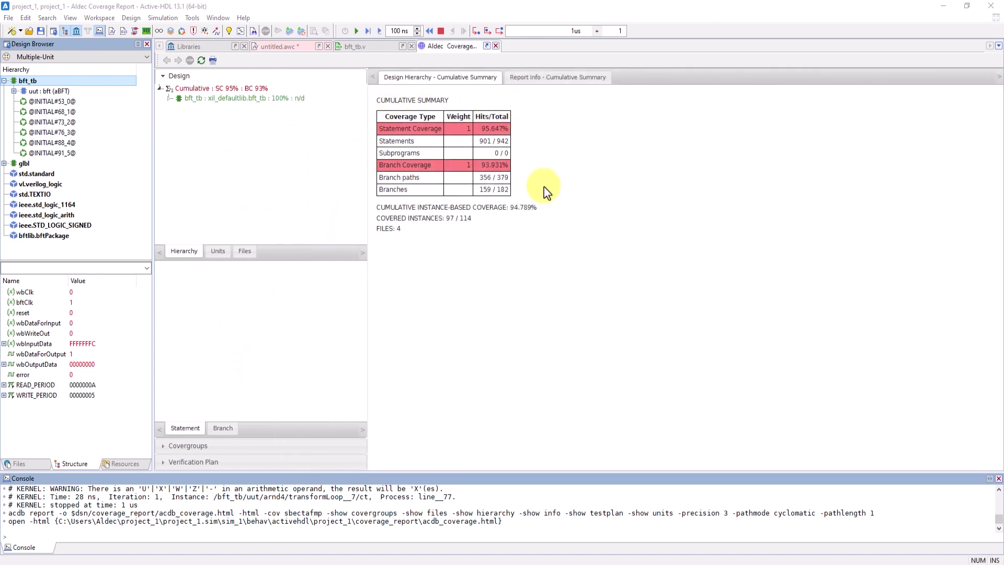
- Review the report info, the bft_tb summary and source hits, then uut bft.vhdl's 93% statement, 88% branch coverage
{"action": "left_click", "coordinate": [562, 78]}
{"action": "left_click", "coordinate": [230, 99]}
{"action": "left_click", "coordinate": [431, 78]}
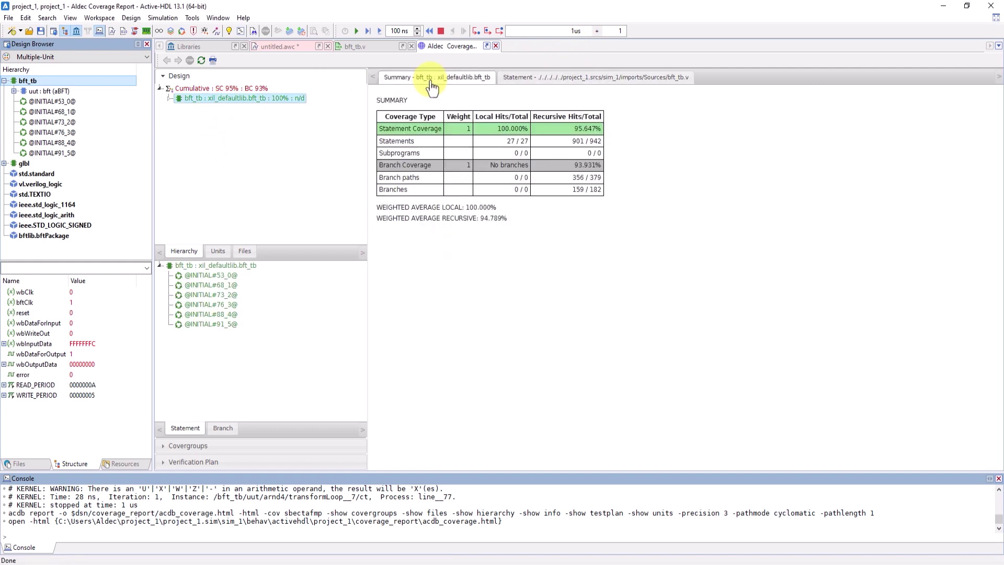
{"action": "left_click", "coordinate": [546, 78]}
{"action": "scroll", "coordinate": [525, 235], "scroll_direction": "down", "scroll_amount": 5}
{"action": "scroll", "coordinate": [523, 233], "scroll_direction": "up", "scroll_amount": 5}
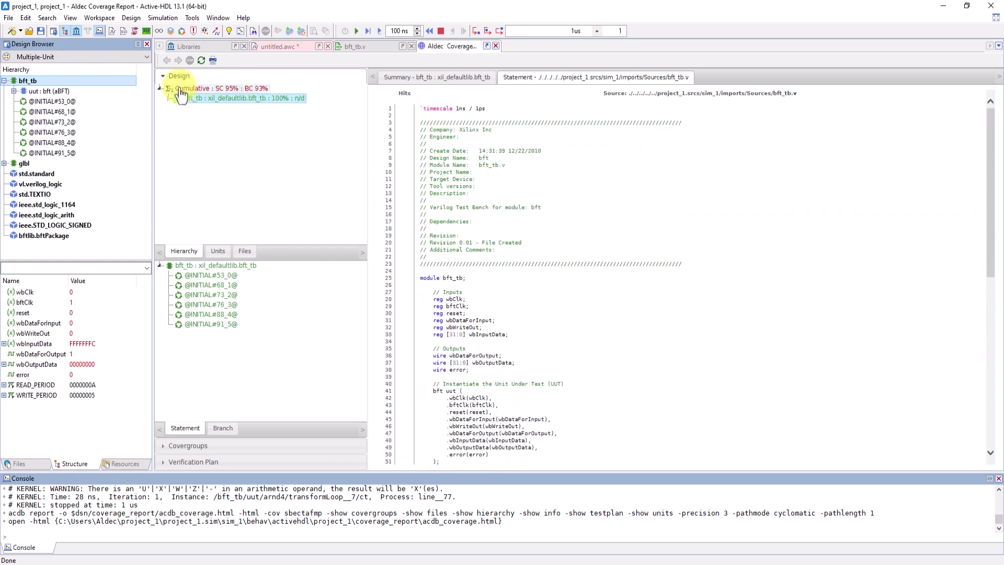
{"action": "left_click", "coordinate": [161, 88]}
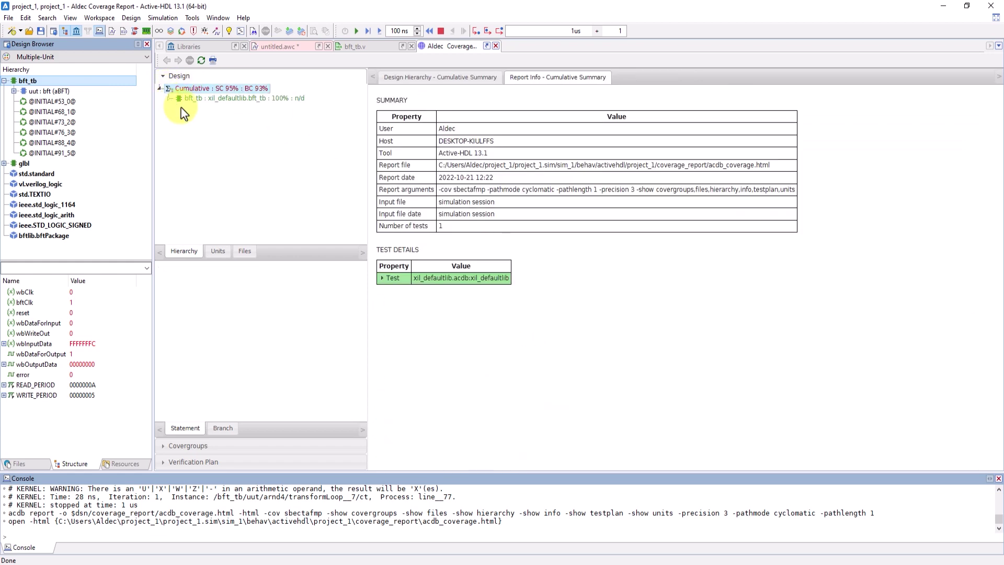
{"action": "left_click", "coordinate": [204, 109]}
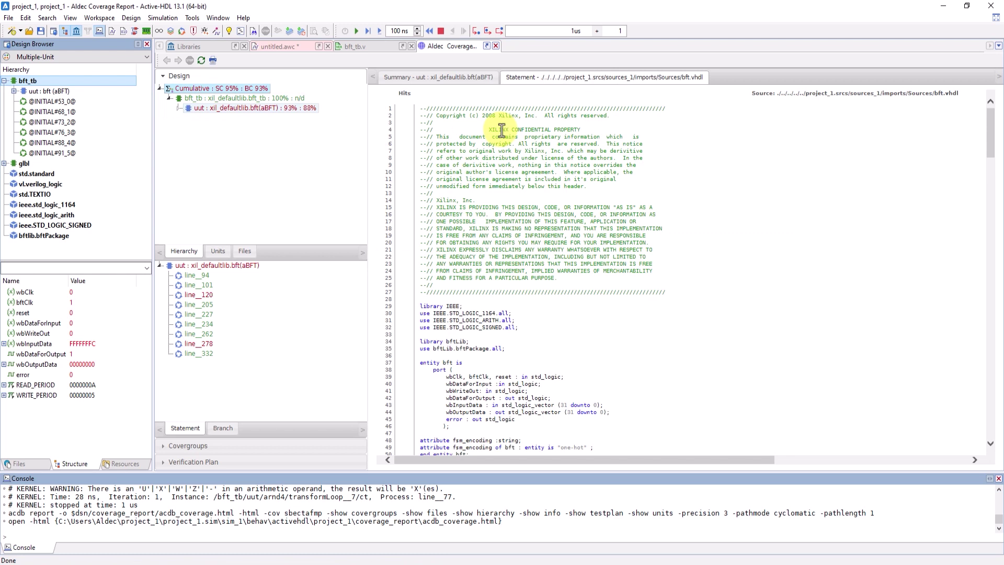